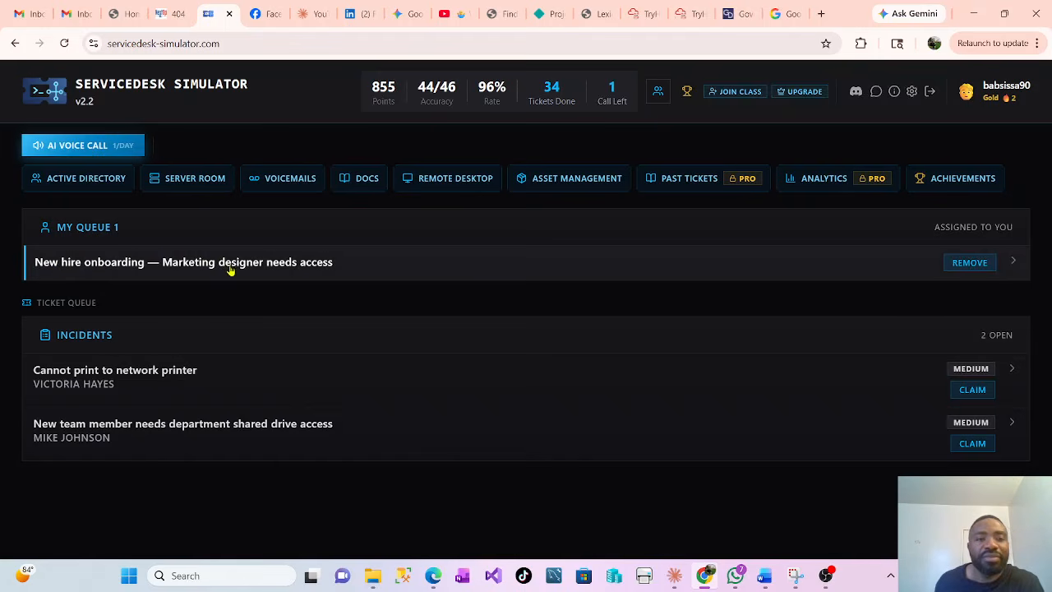
Open the new-hire onboarding ticket and read its request for an AD account with Marketing and Printer-Users access
click(152, 263)
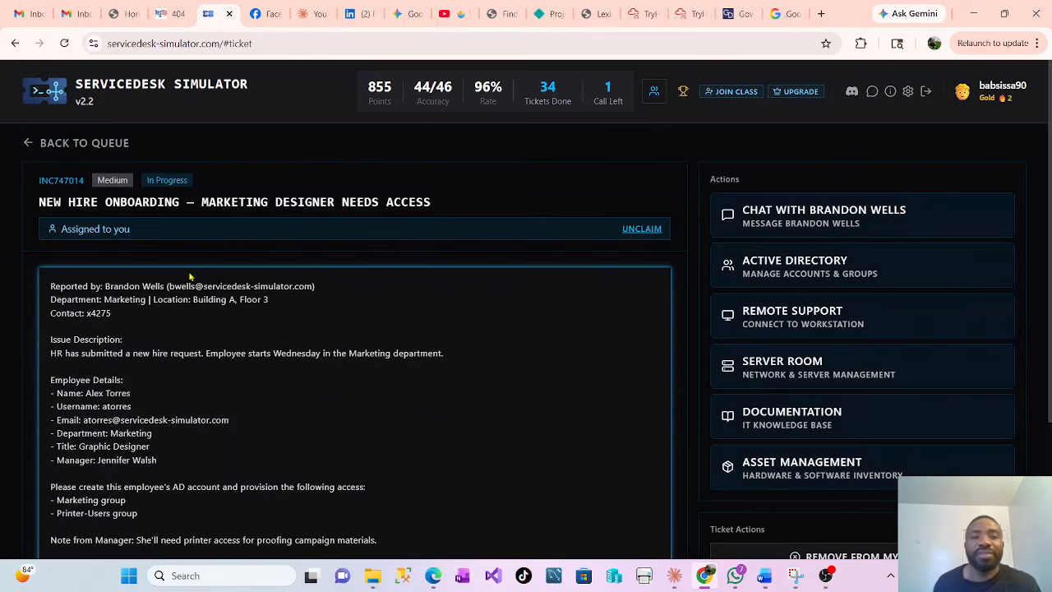
scroll(344, 308, down, 1)
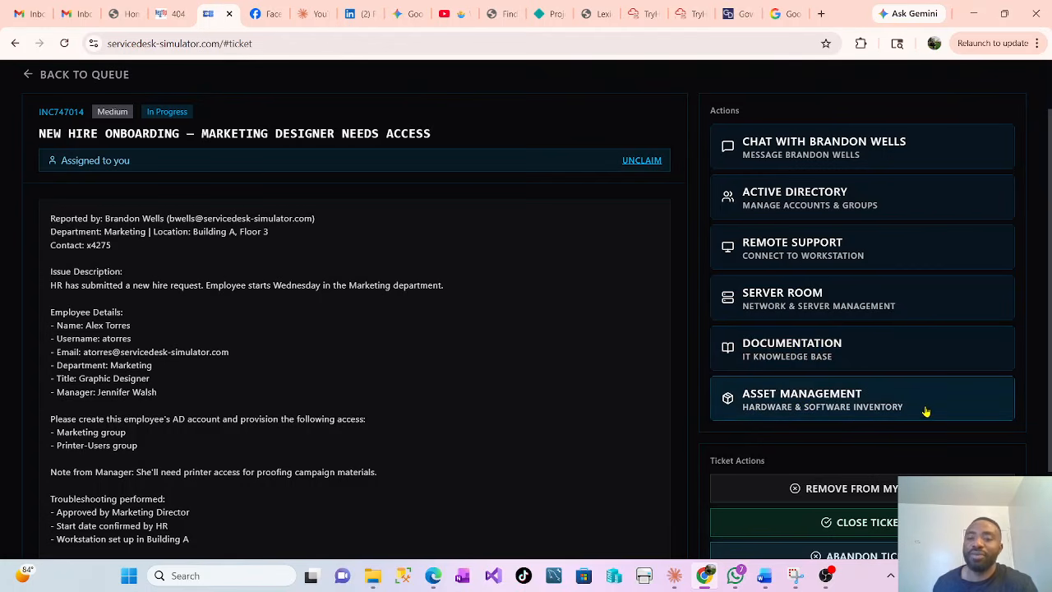
scroll(880, 419, down, 2)
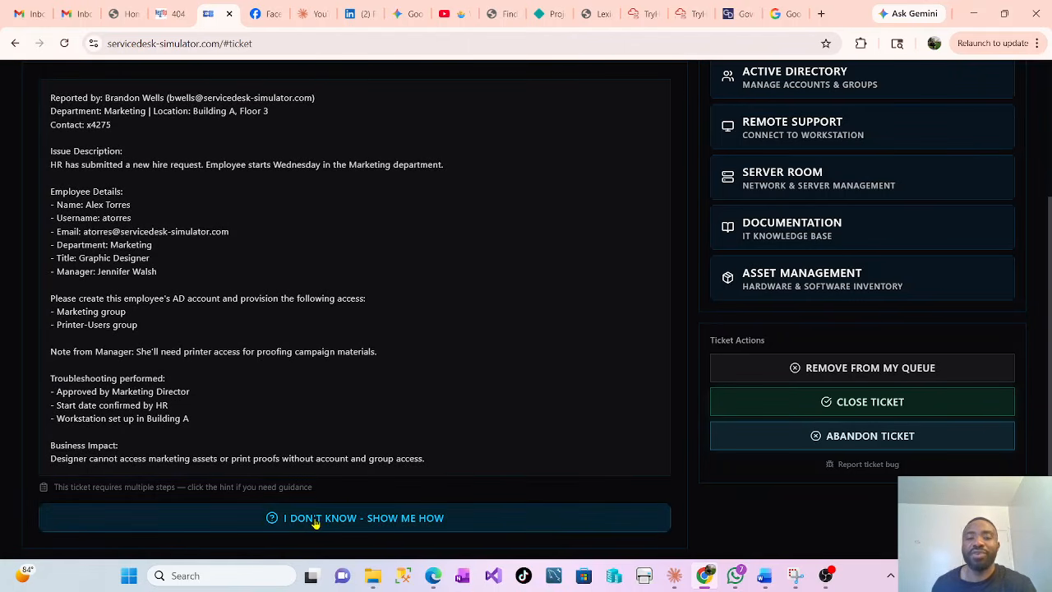
Expand the 'I don't know – show me how' hints and read through them, starting with the Active Directory step
click(381, 522)
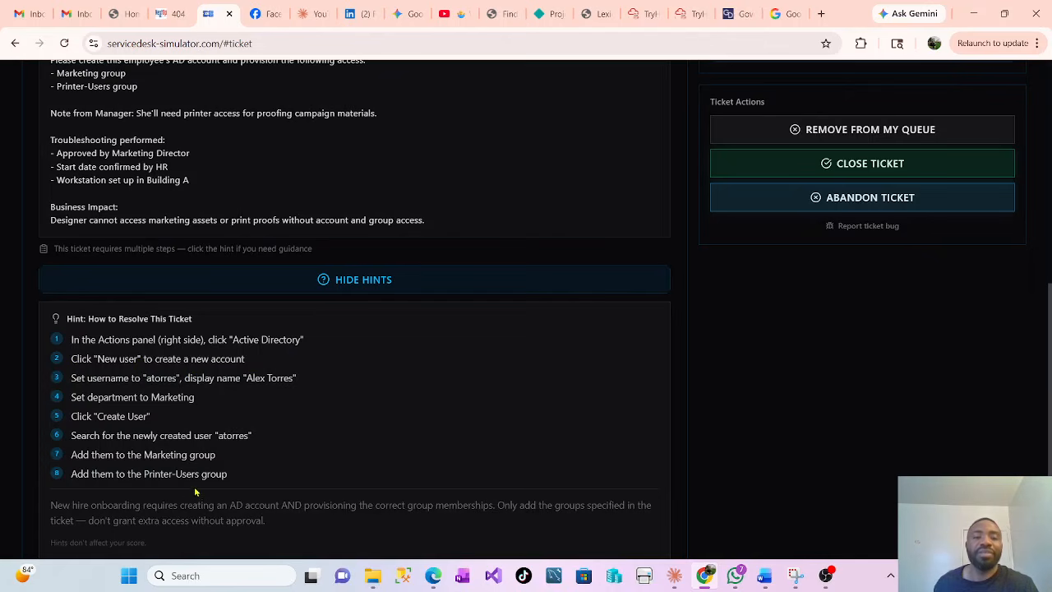
scroll(851, 377, up, 1)
scroll(851, 376, up, 4)
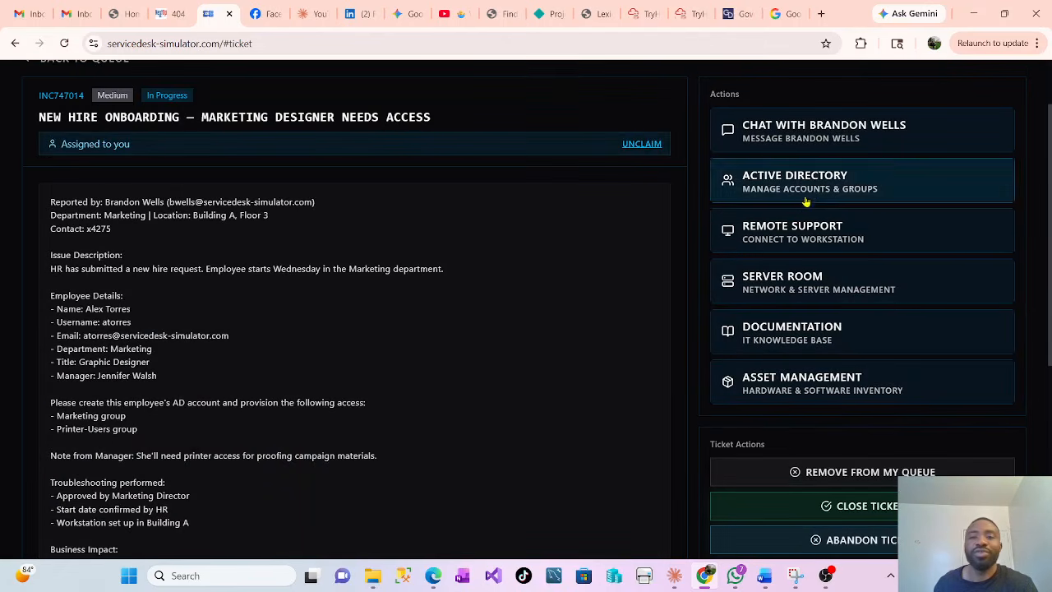
scroll(167, 370, down, 2)
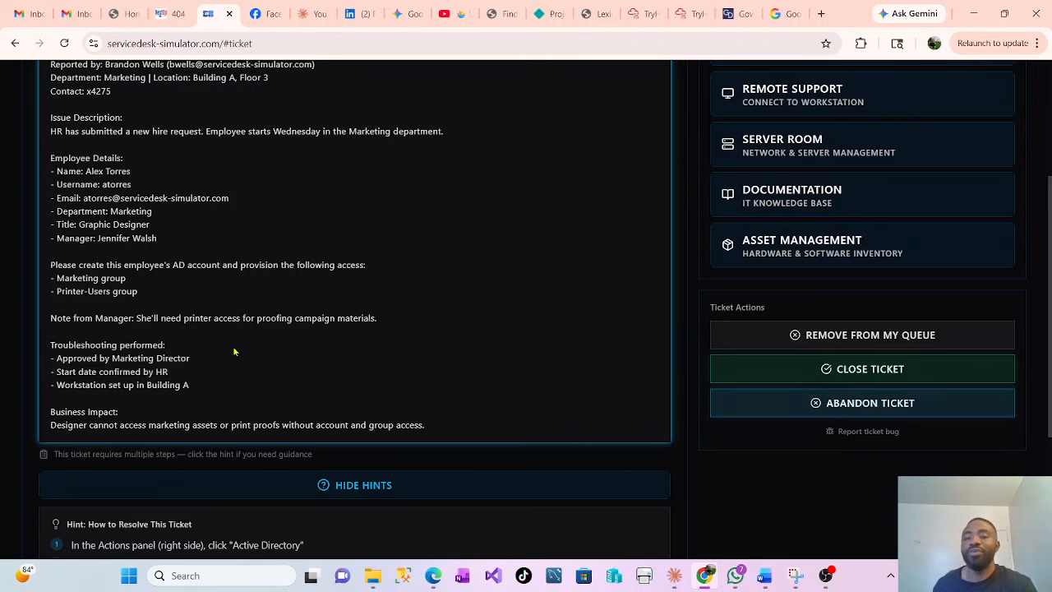
scroll(651, 324, up, 3)
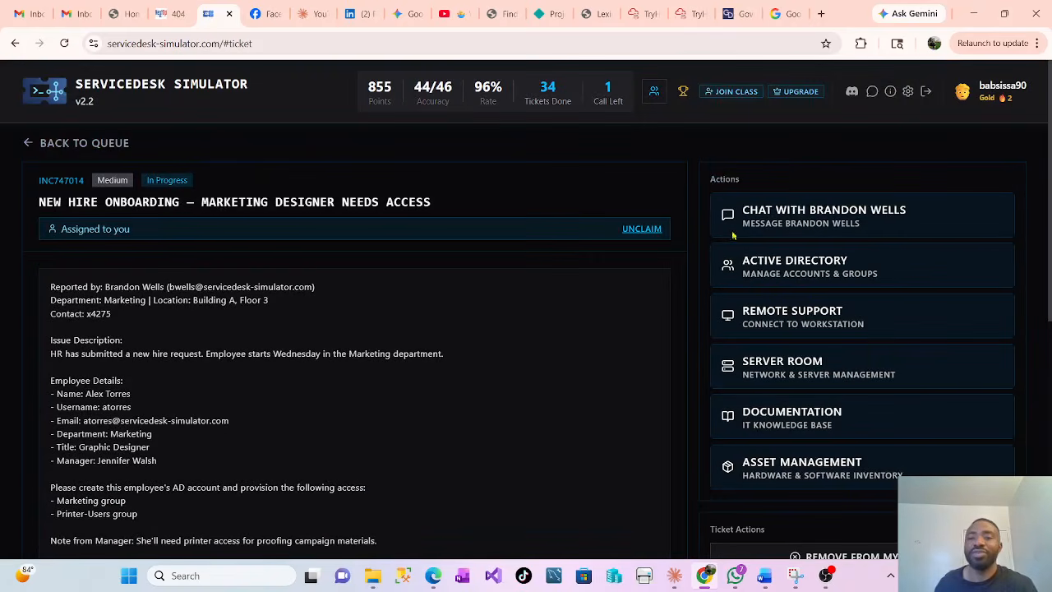
Start a new Active Directory user and enter the new hire's username, full name and e-mail address
click(804, 265)
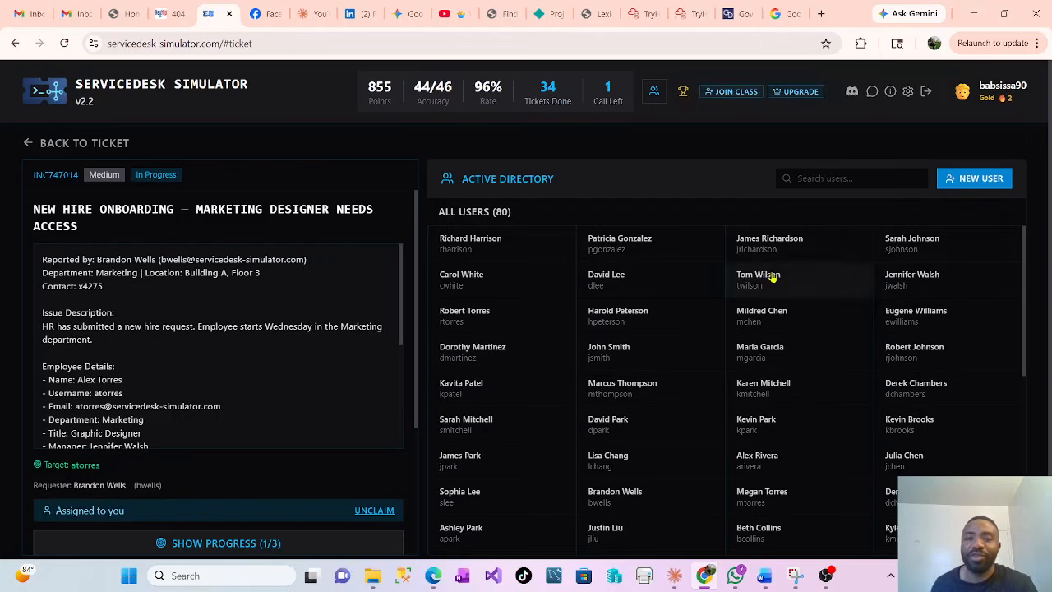
click(982, 184)
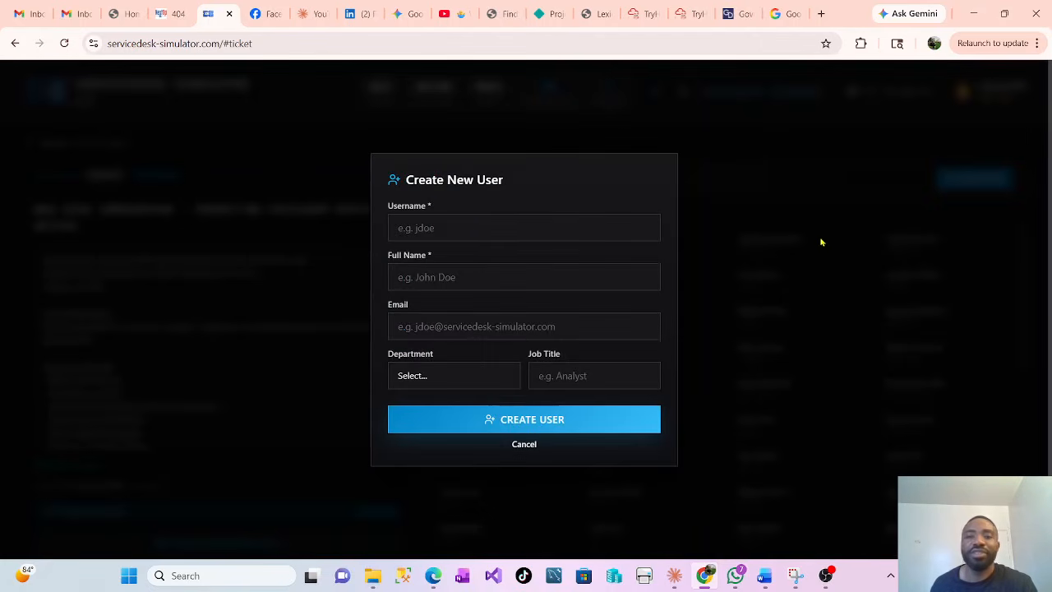
click(474, 225)
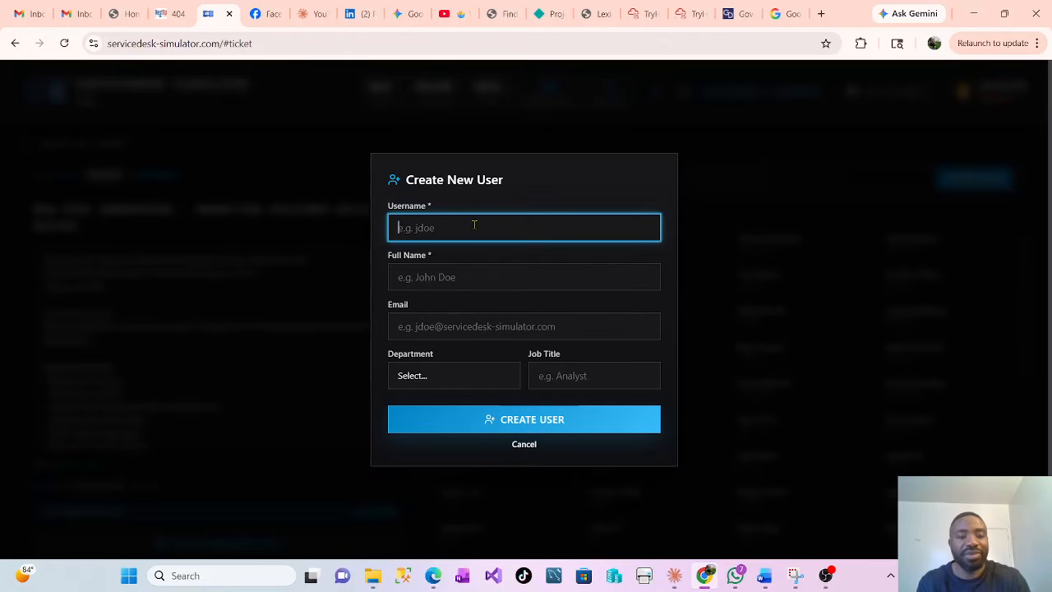
text(a)
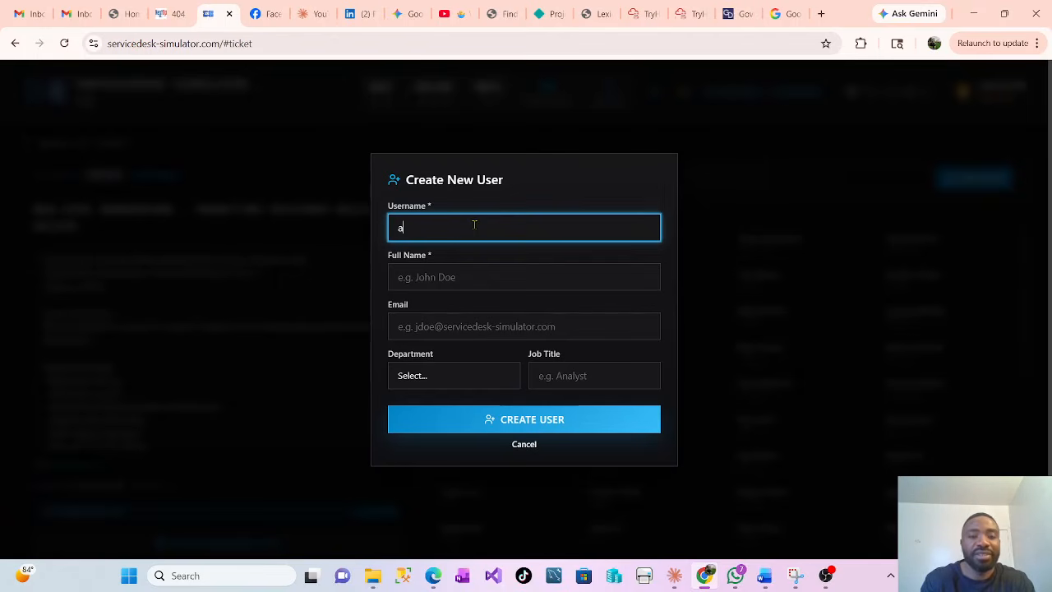
text(t)
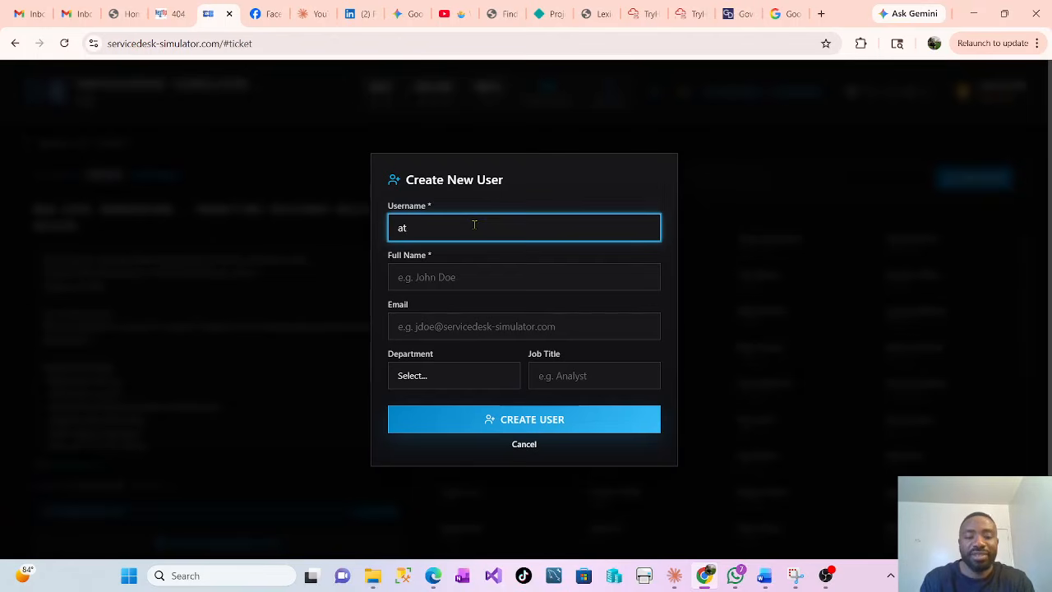
text(orres)
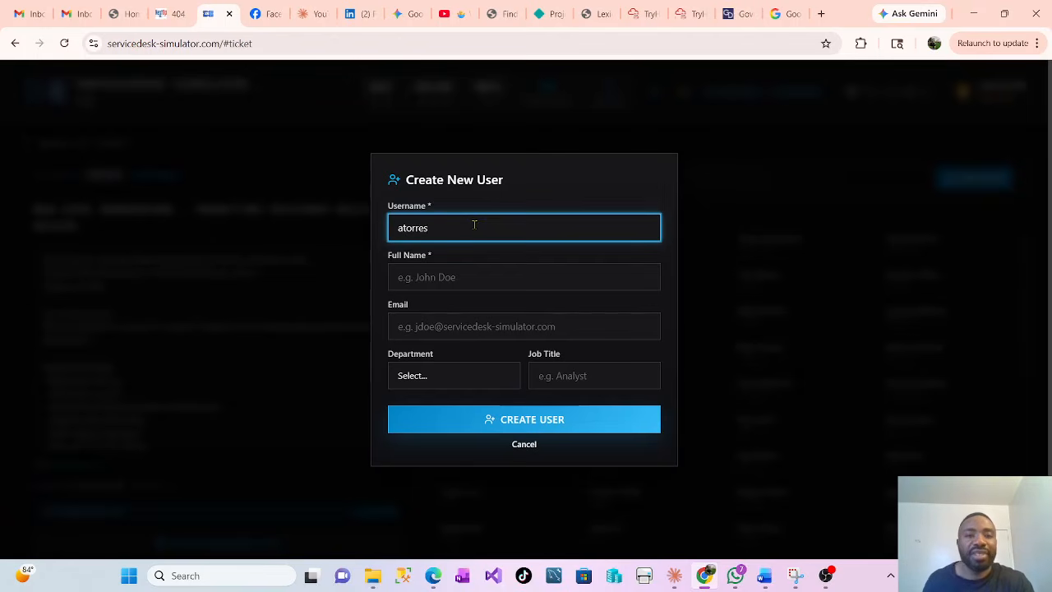
click(416, 277)
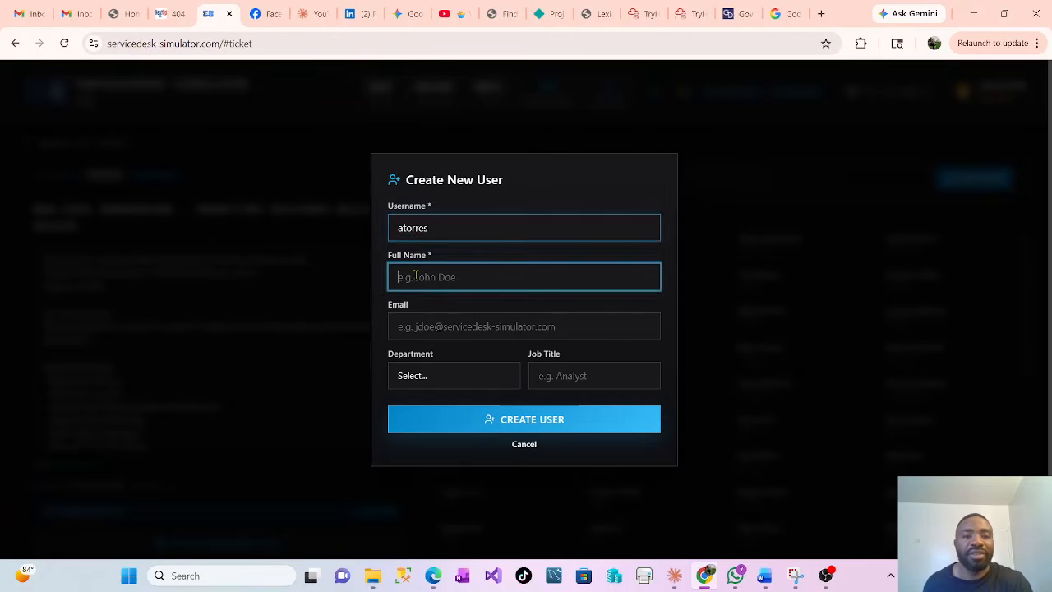
text(Alex)
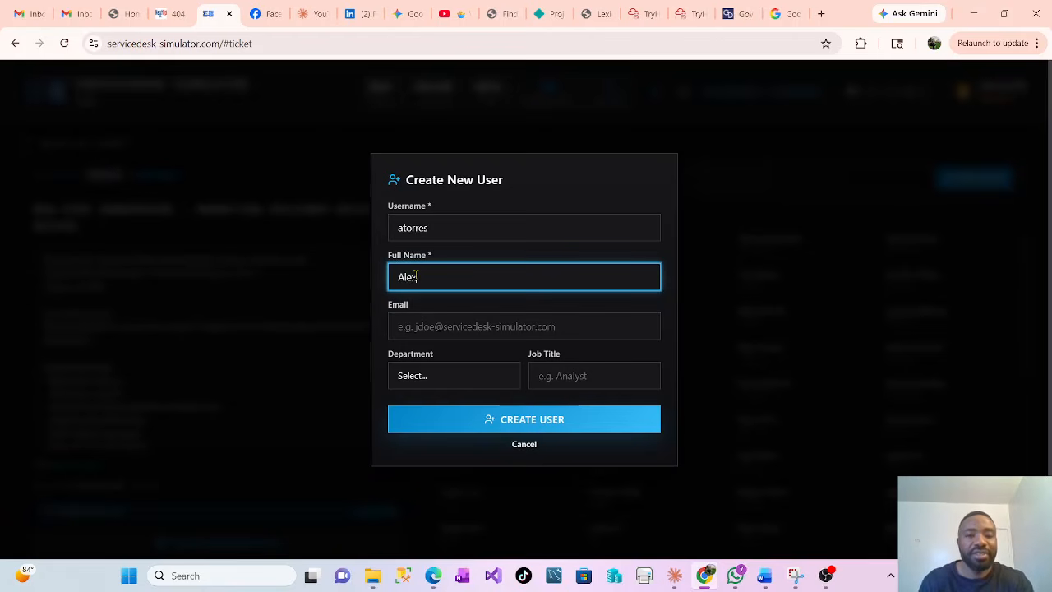
text( Torres)
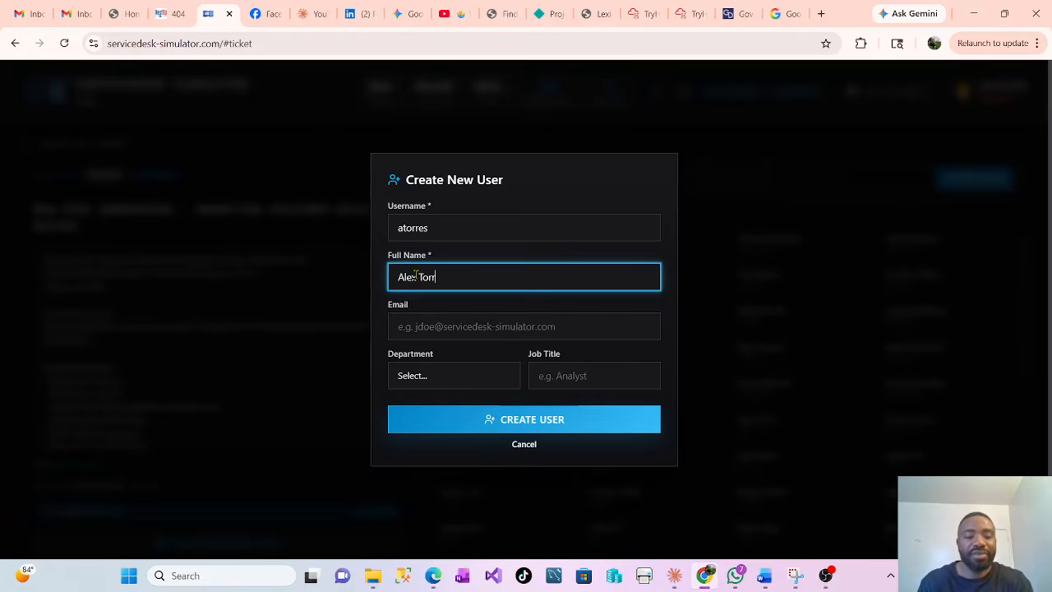
click(429, 331)
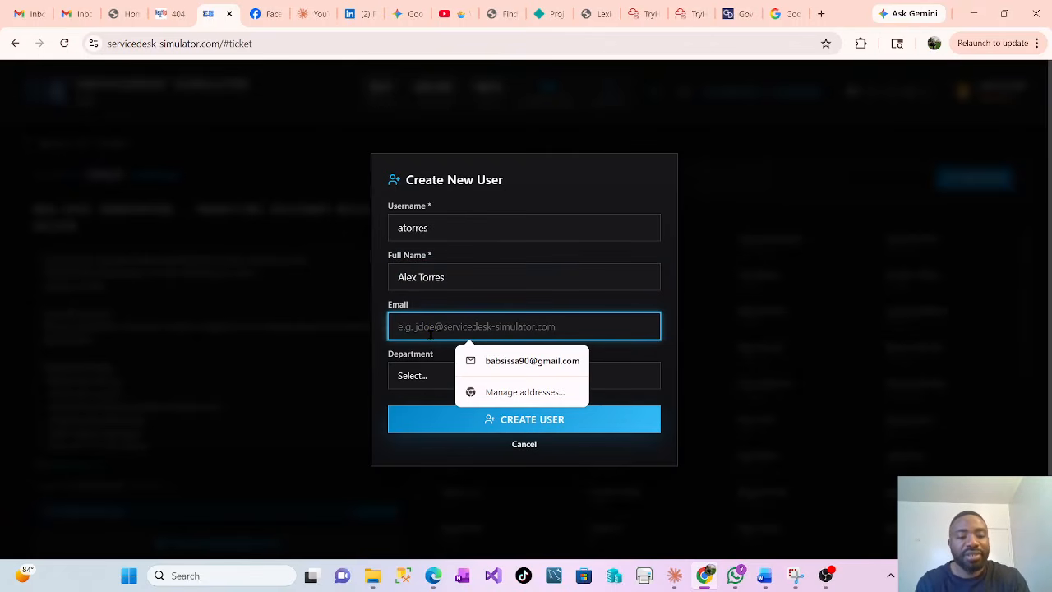
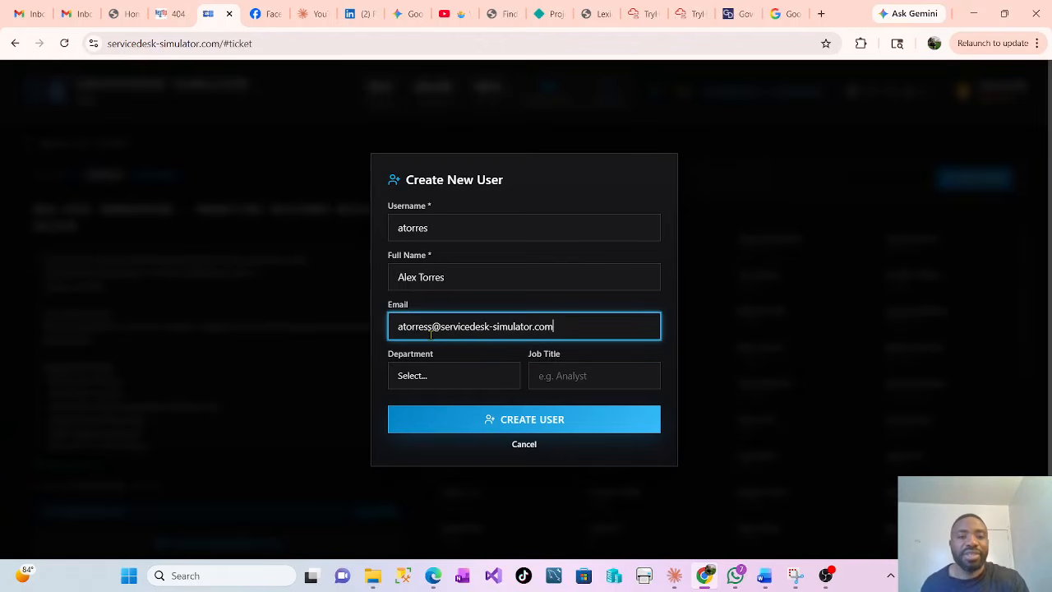
Set the department to Marketing and the job title to 'Graphic designer'
click(415, 376)
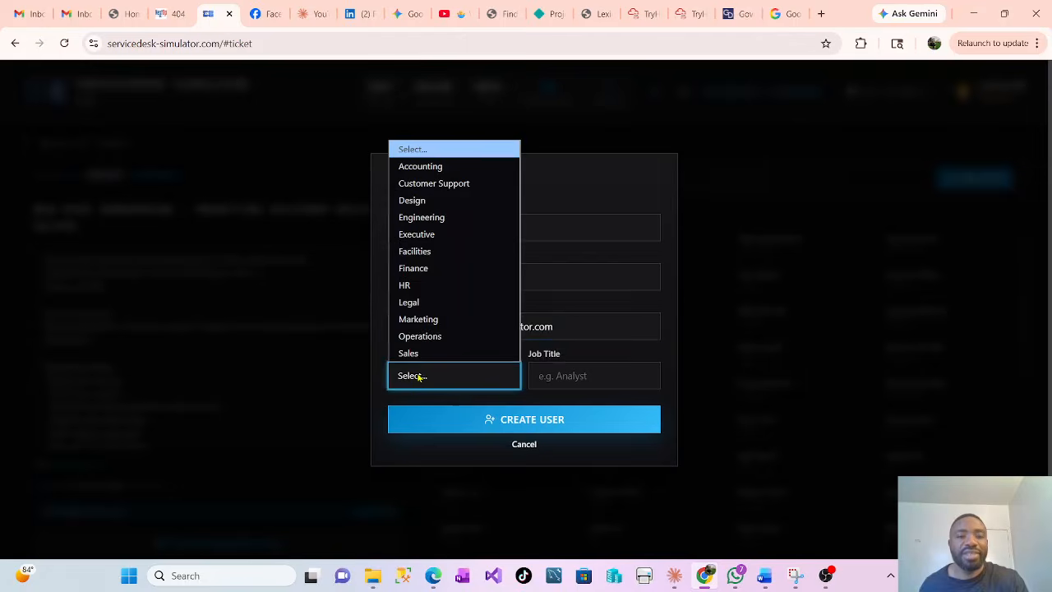
click(419, 319)
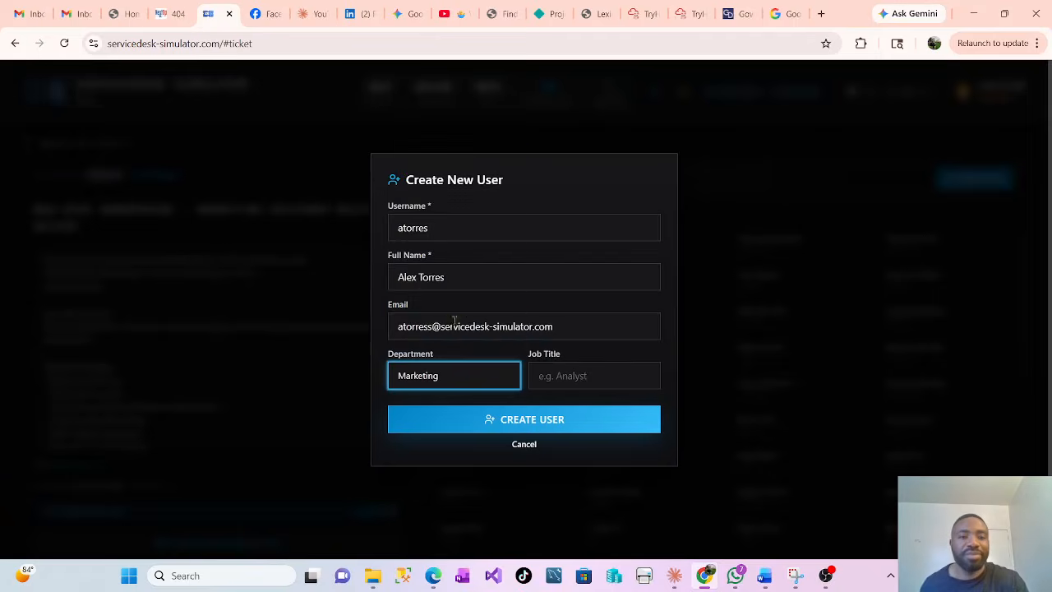
click(572, 374)
text(Graphic)
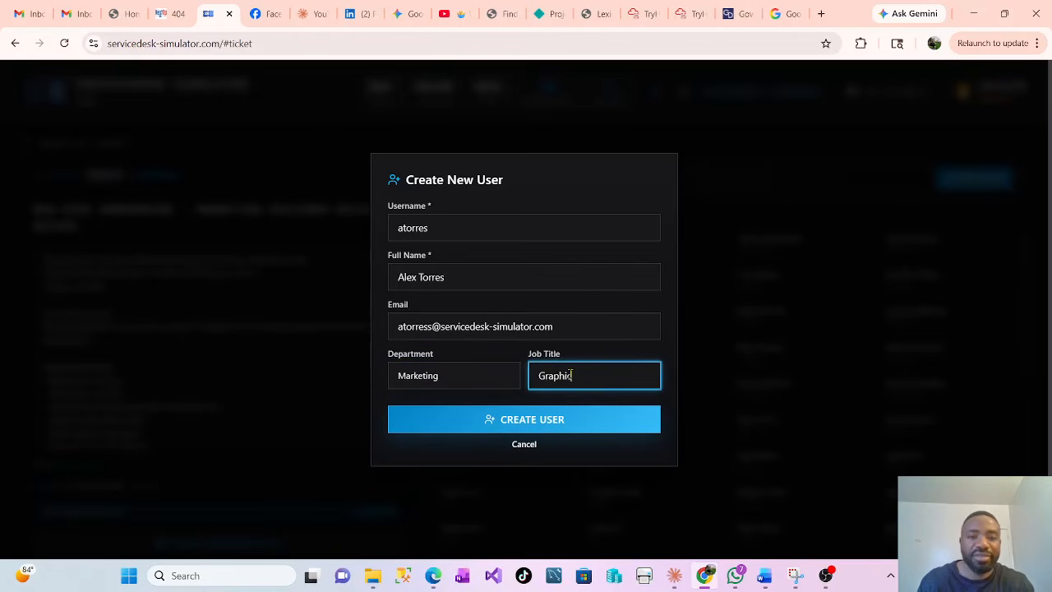
text( desi)
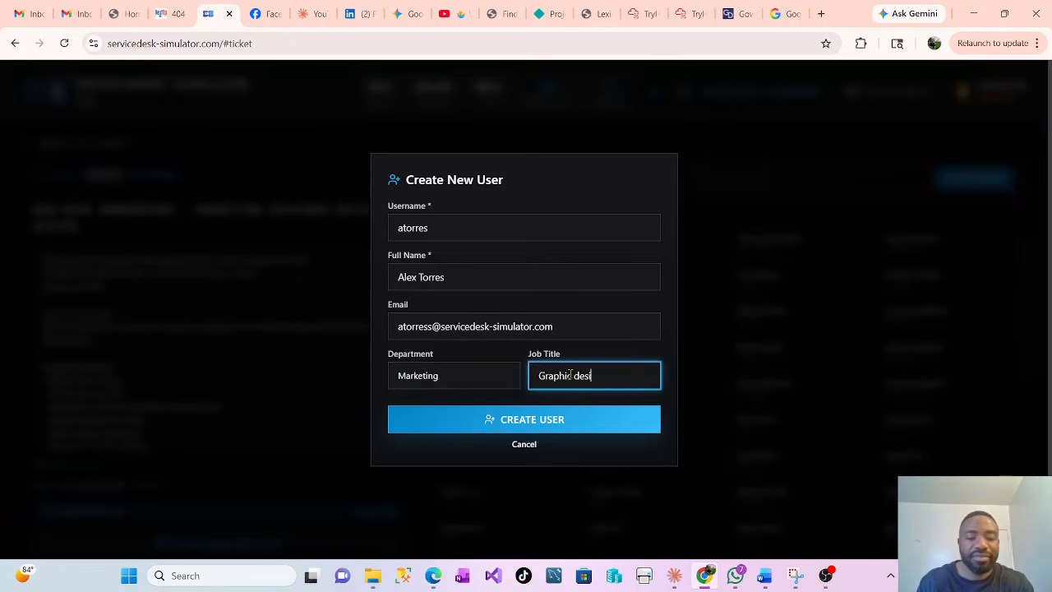
text(gner)
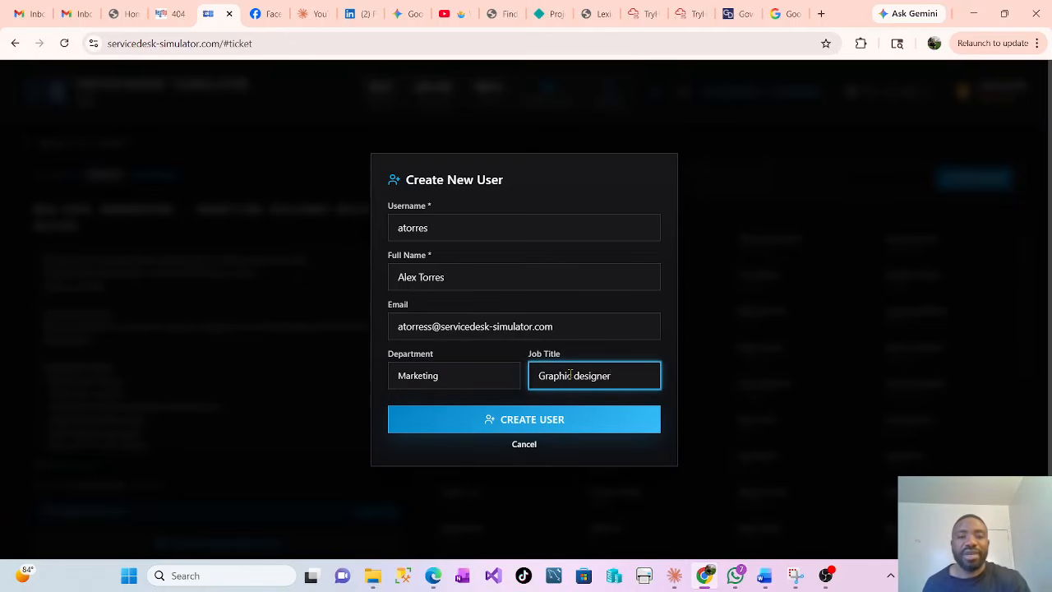
Create the Marketing user account and open the manager selector on its profile
click(526, 420)
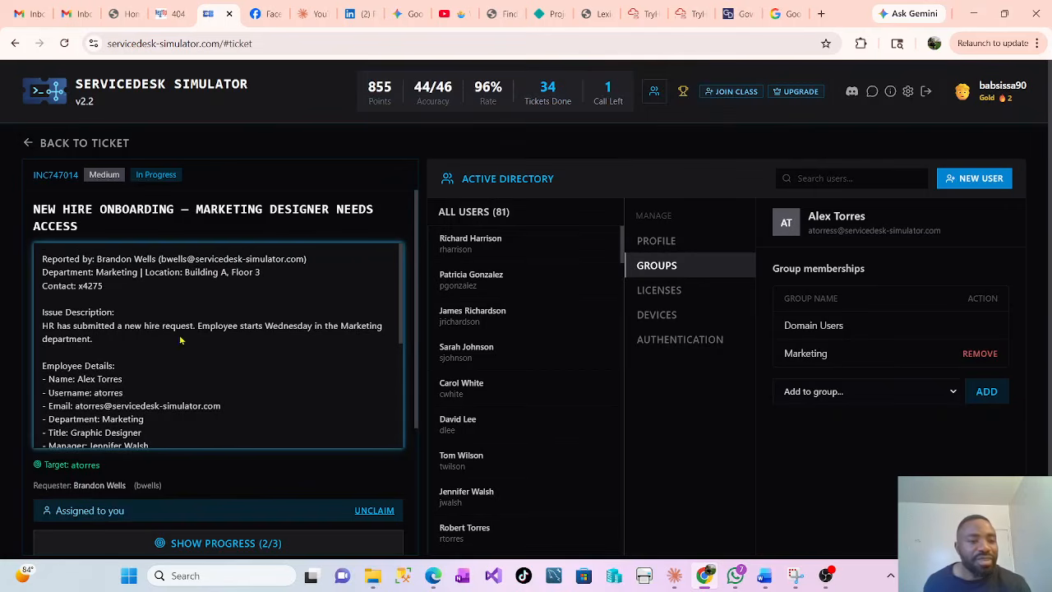
scroll(165, 344, down, 1)
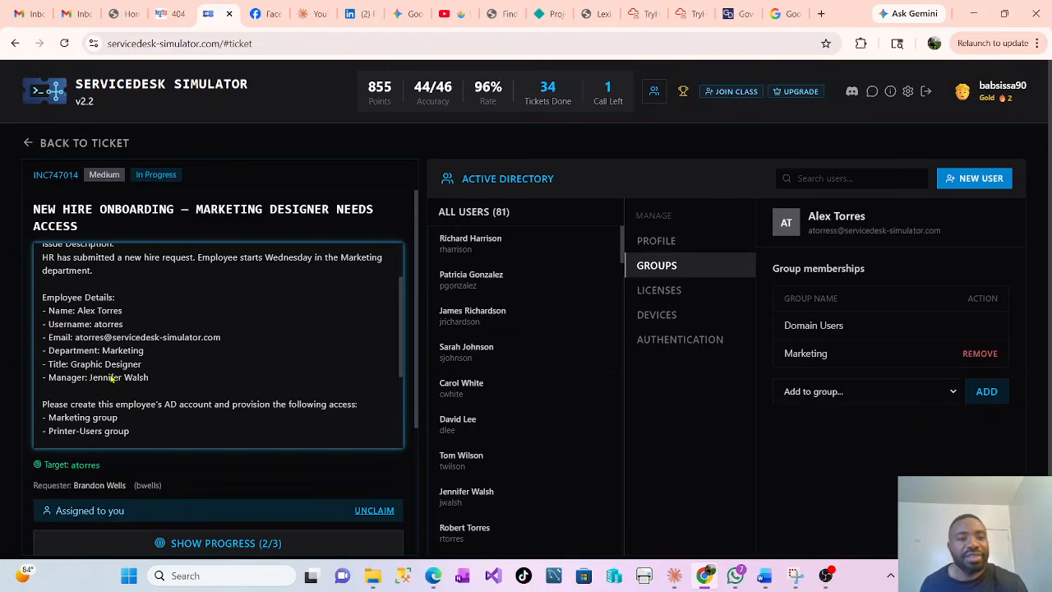
click(663, 248)
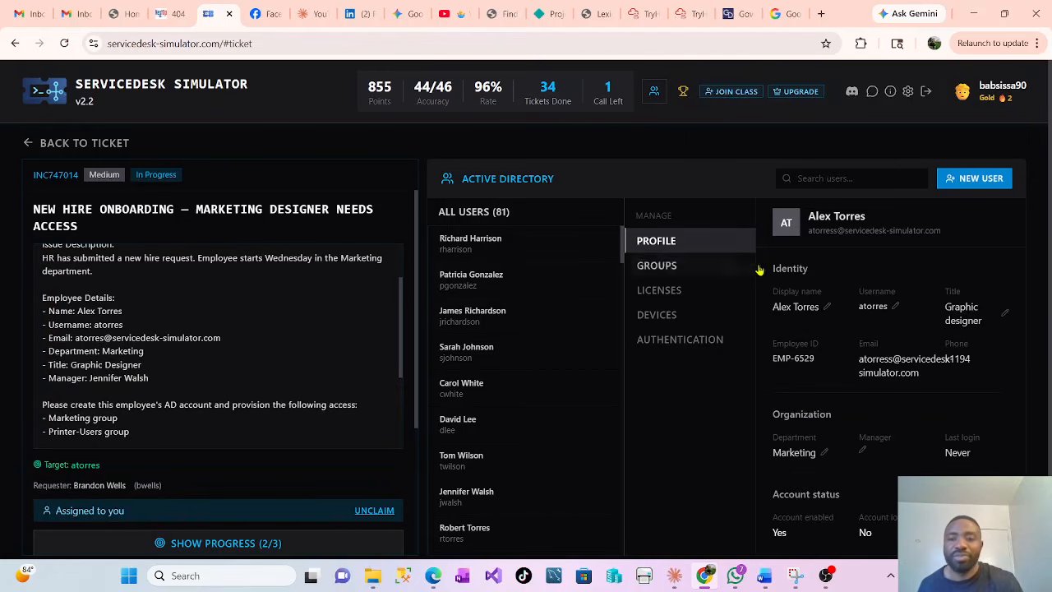
scroll(855, 329, down, 1)
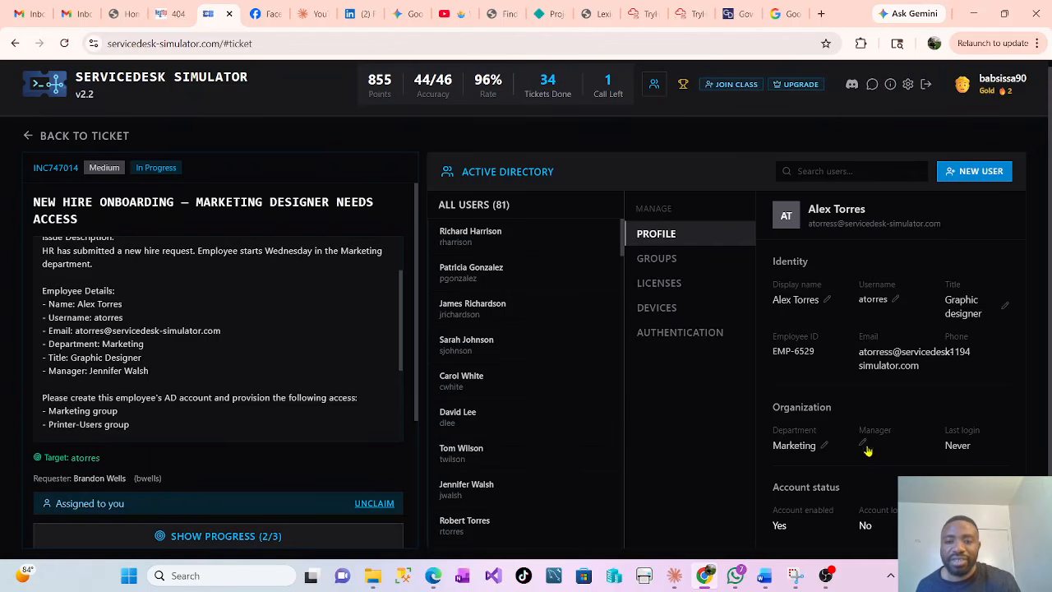
click(863, 445)
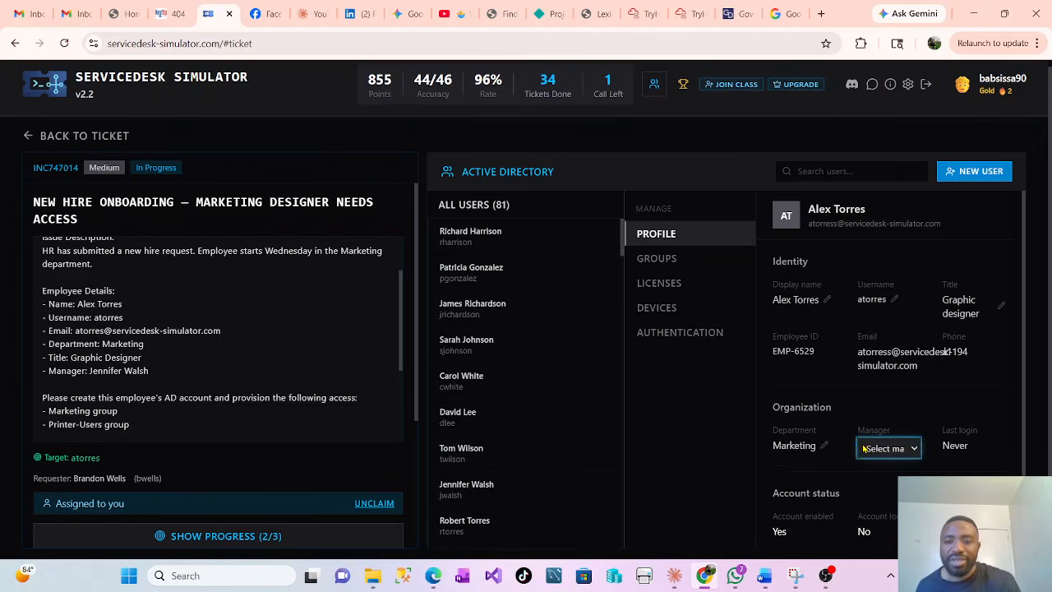
click(915, 450)
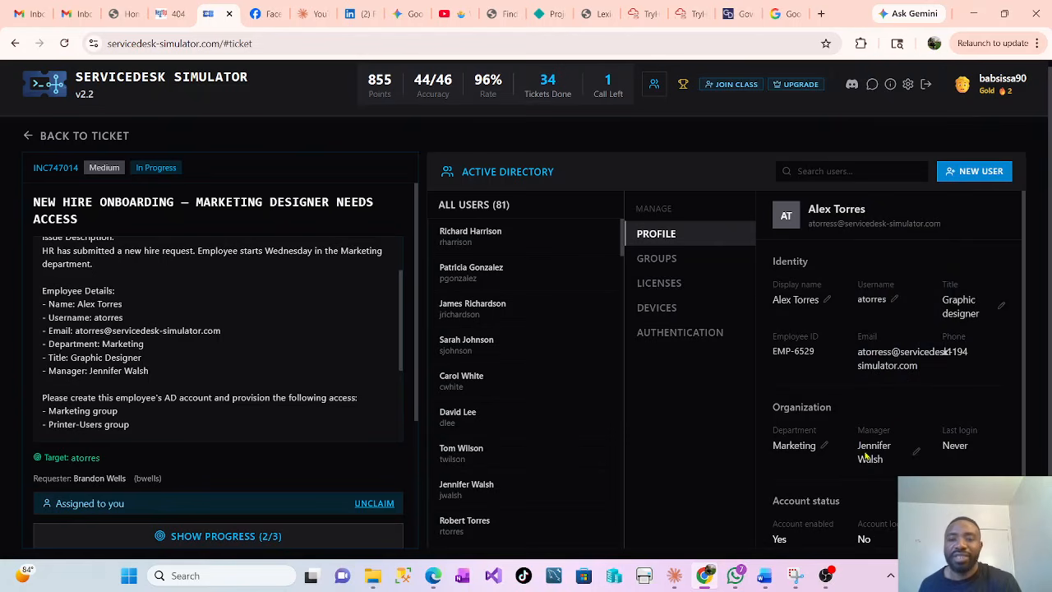
Add the new user to the Printer-Users group, joining Domain Users and Marketing
scroll(867, 444, down, 1)
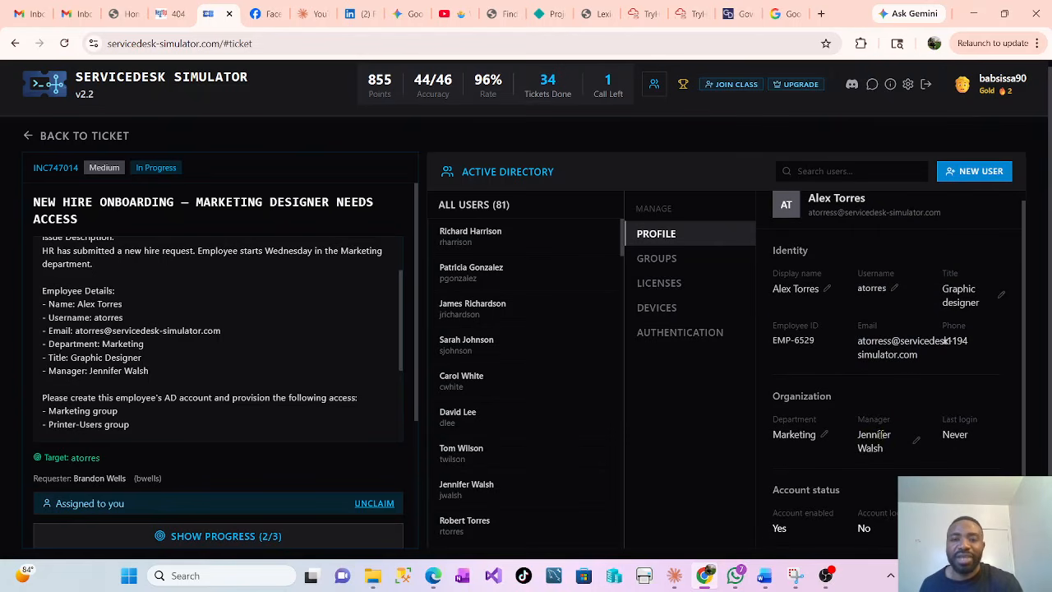
click(655, 260)
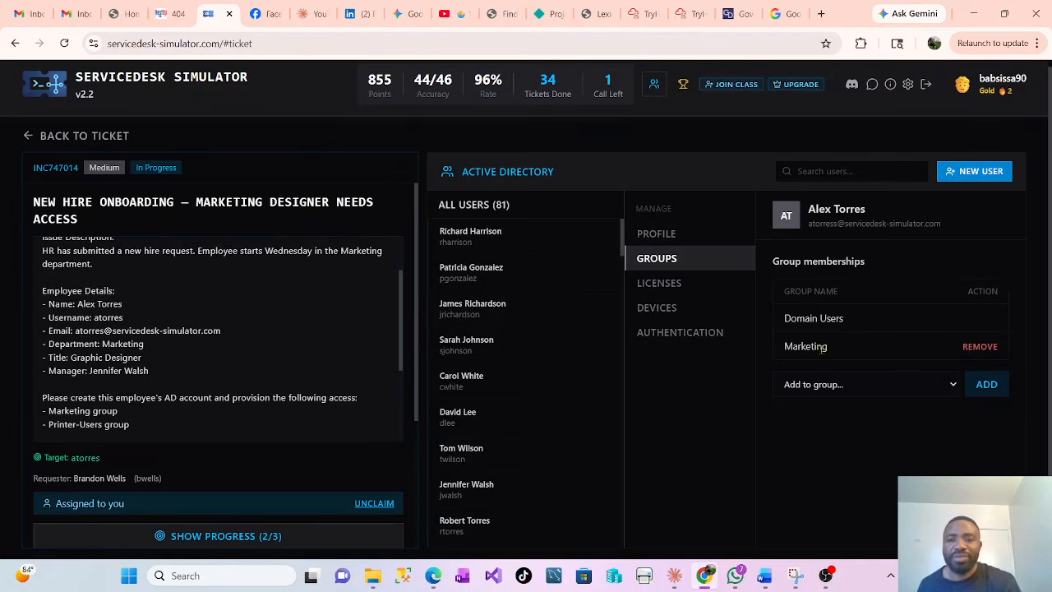
click(954, 385)
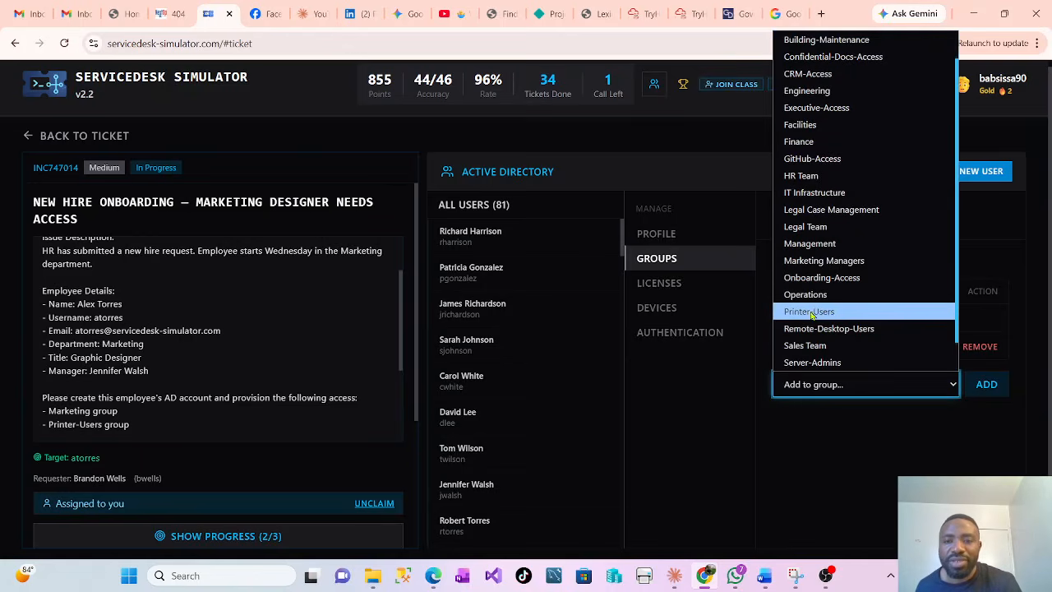
click(834, 311)
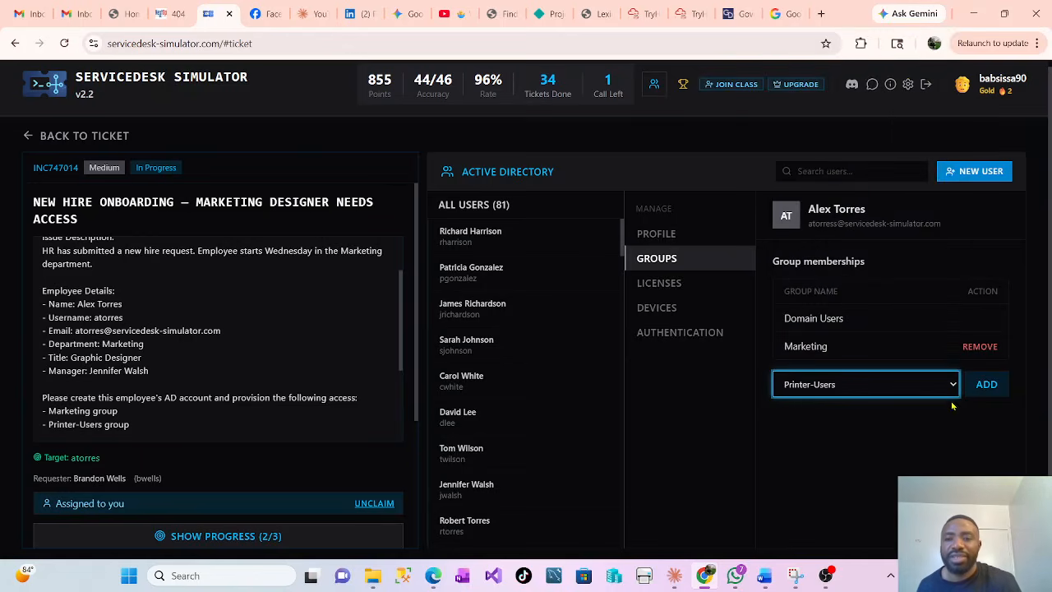
click(986, 390)
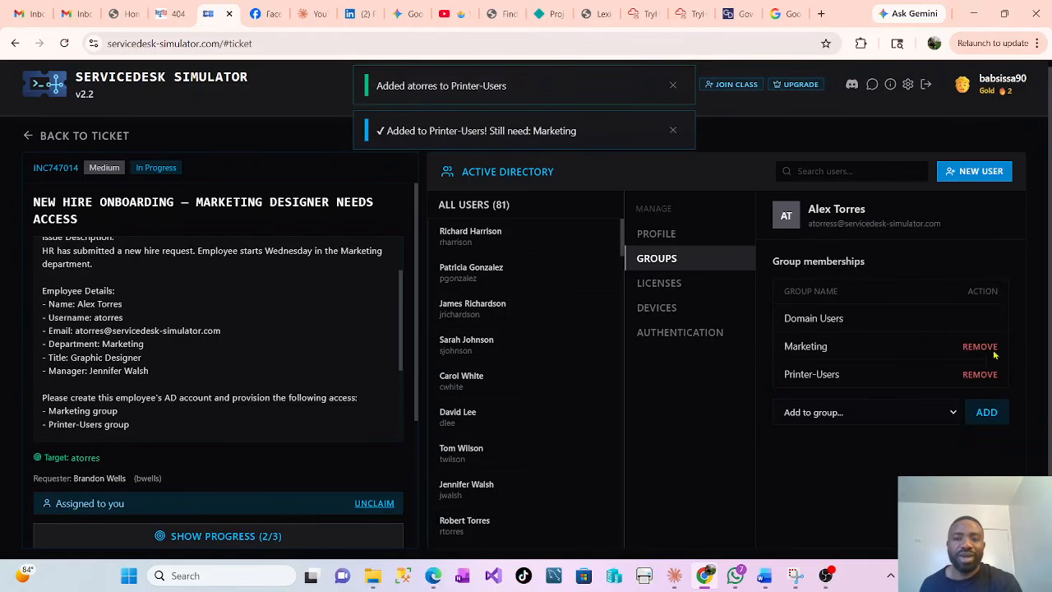
scroll(263, 321, down, 5)
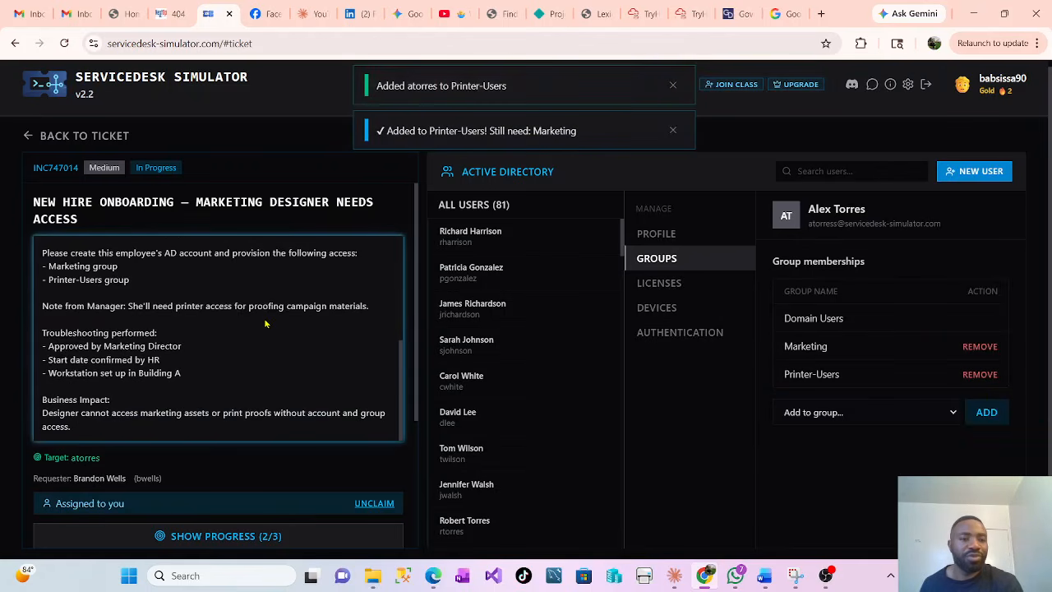
Expand the ticket's progress checklist, showing 2 of 3 steps complete
scroll(260, 415, down, 3)
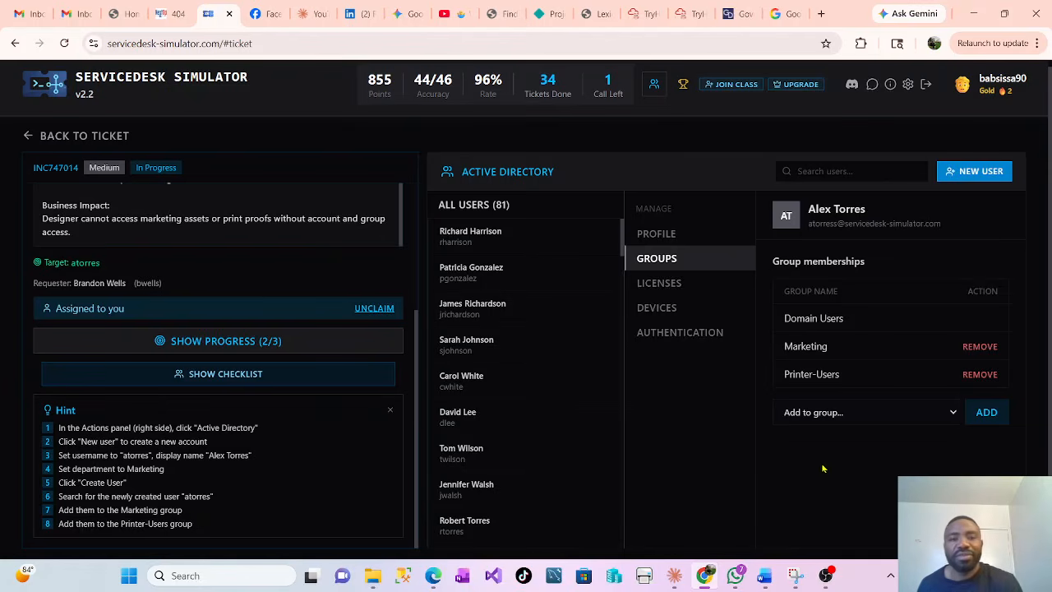
scroll(785, 463, up, 1)
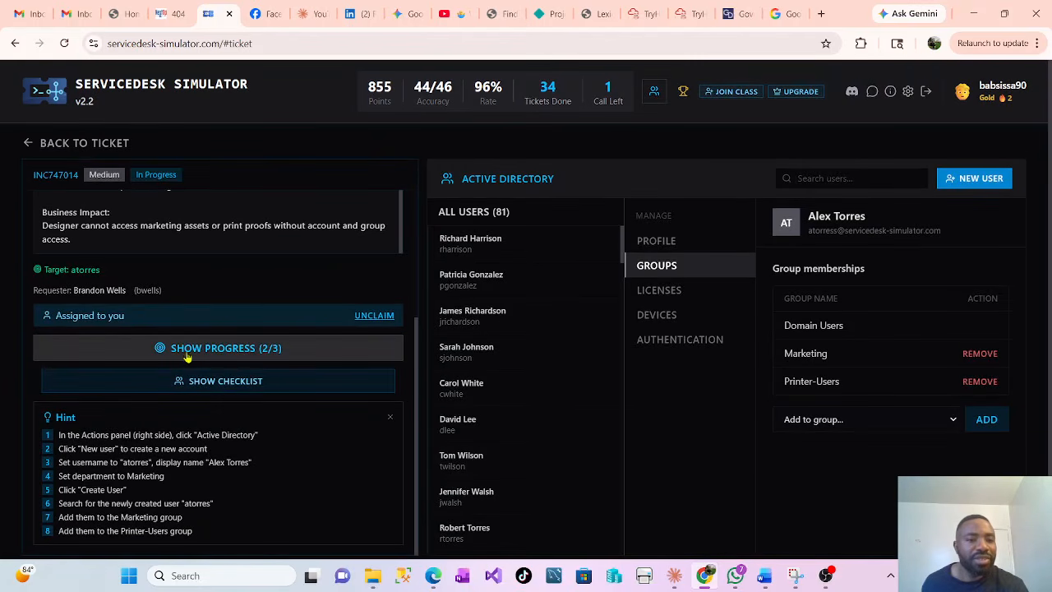
click(255, 354)
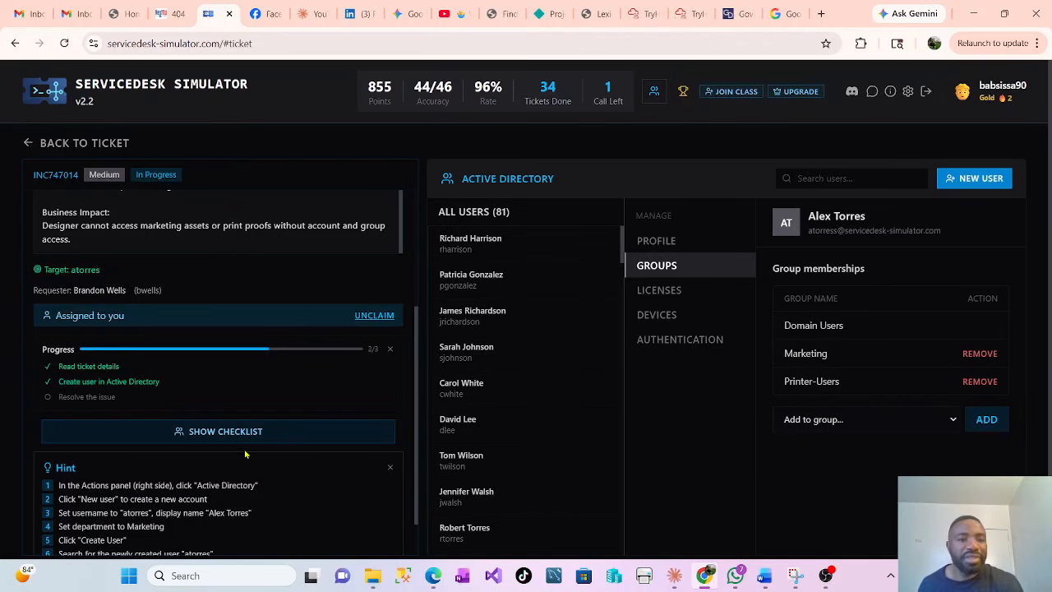
scroll(244, 454, up, 3)
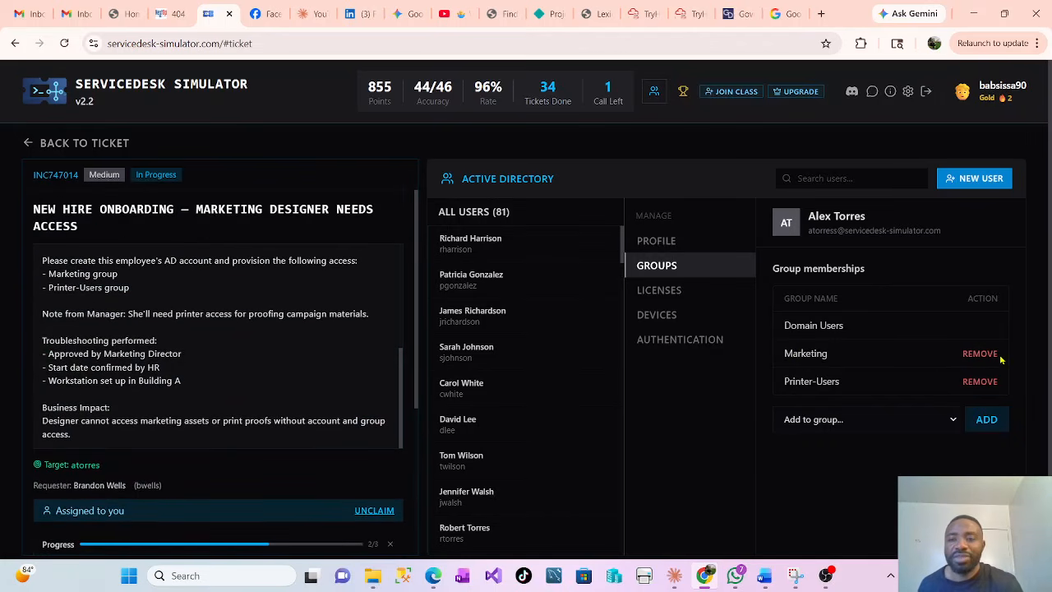
Re-add the new hire to the Marketing group so the ticket shows a Solved badge
click(983, 354)
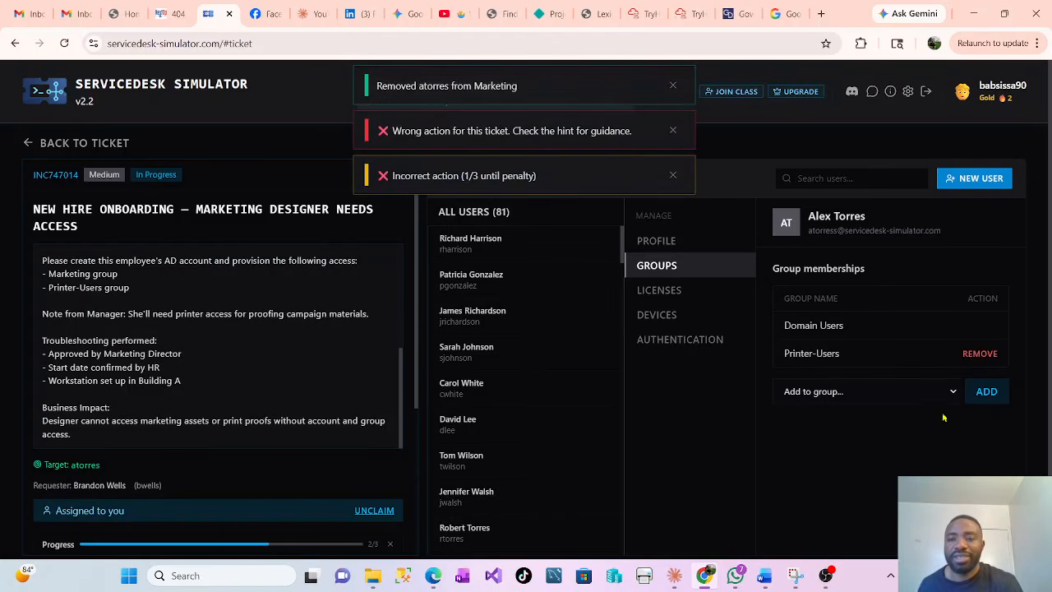
click(958, 392)
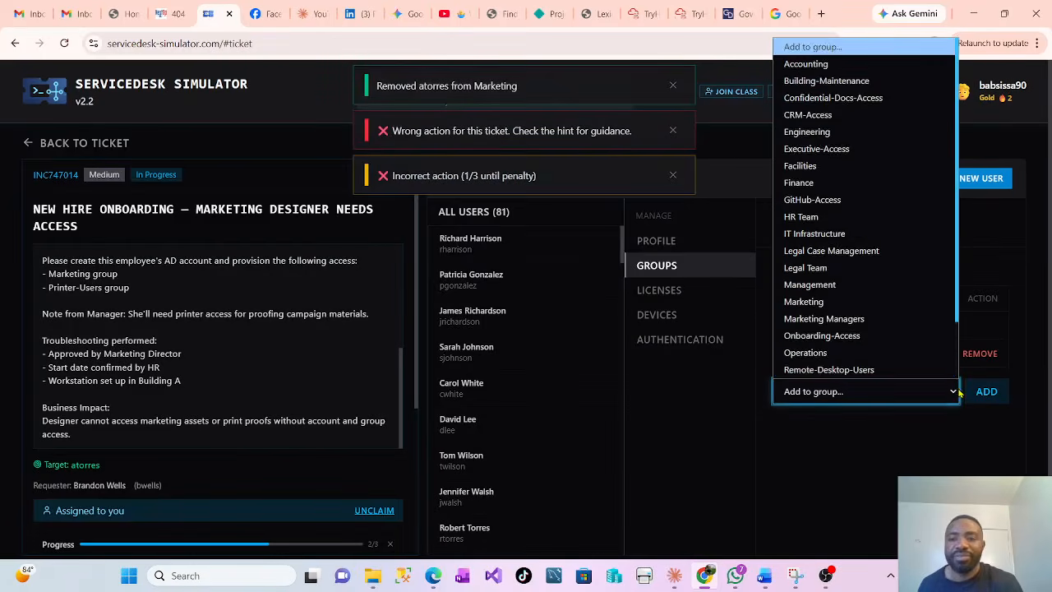
scroll(914, 376, down, 1)
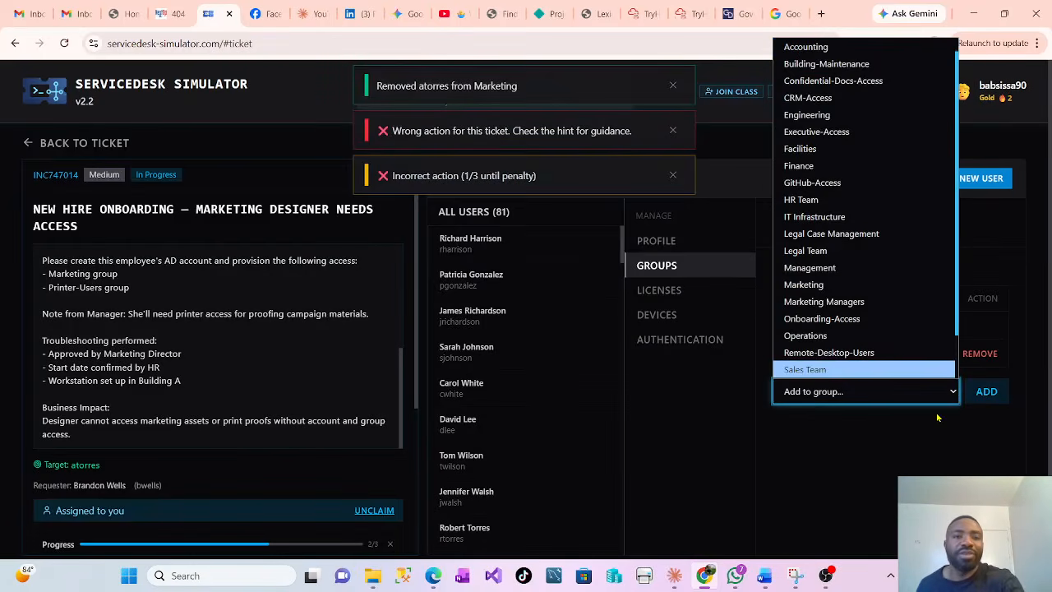
scroll(827, 331, down, 1)
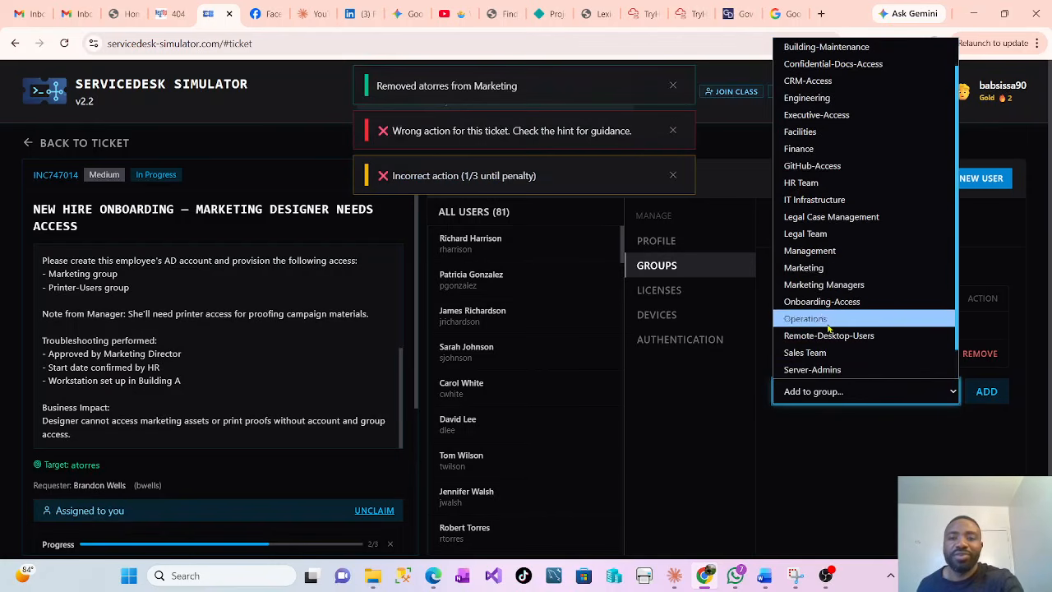
click(810, 268)
click(985, 392)
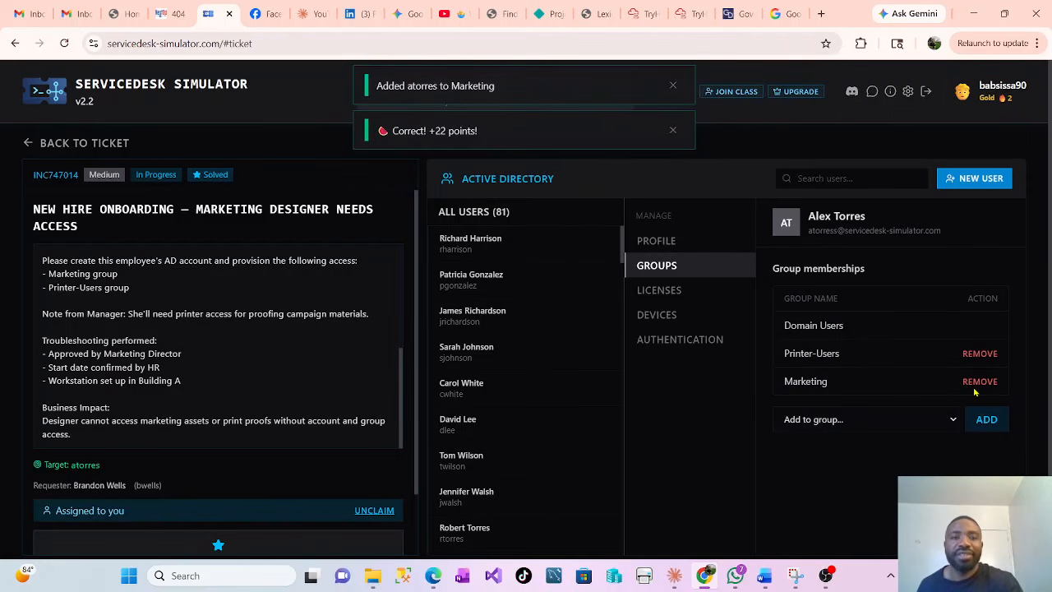
scroll(348, 455, down, 1)
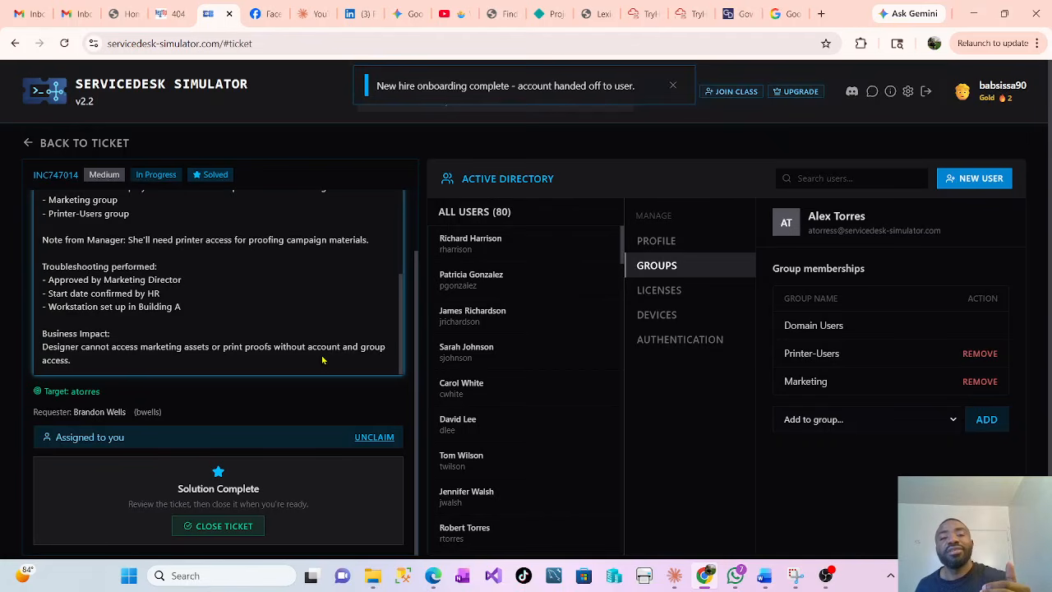
scroll(336, 295, up, 3)
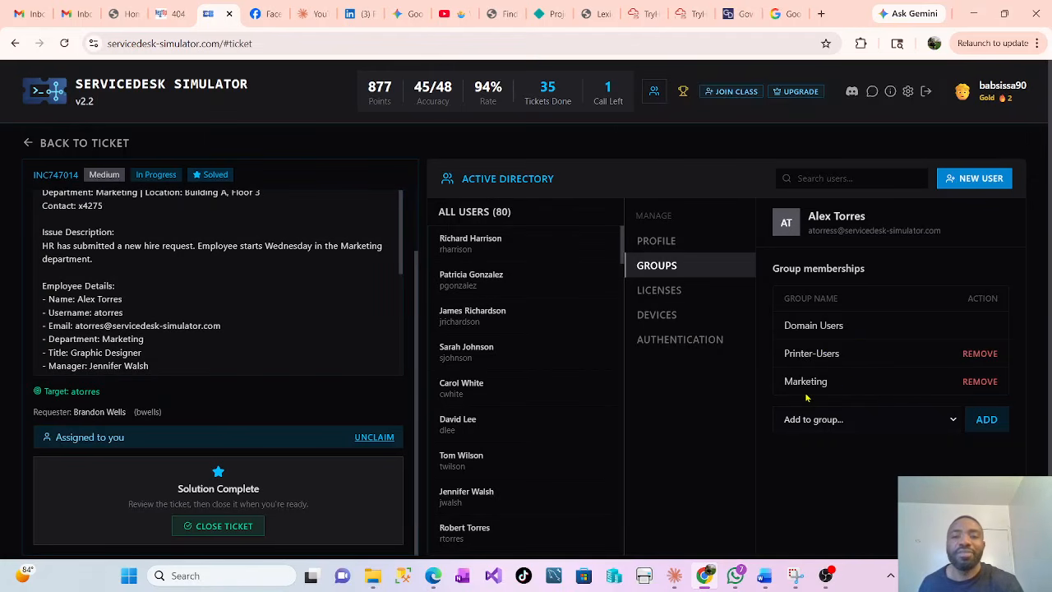
scroll(826, 462, down, 1)
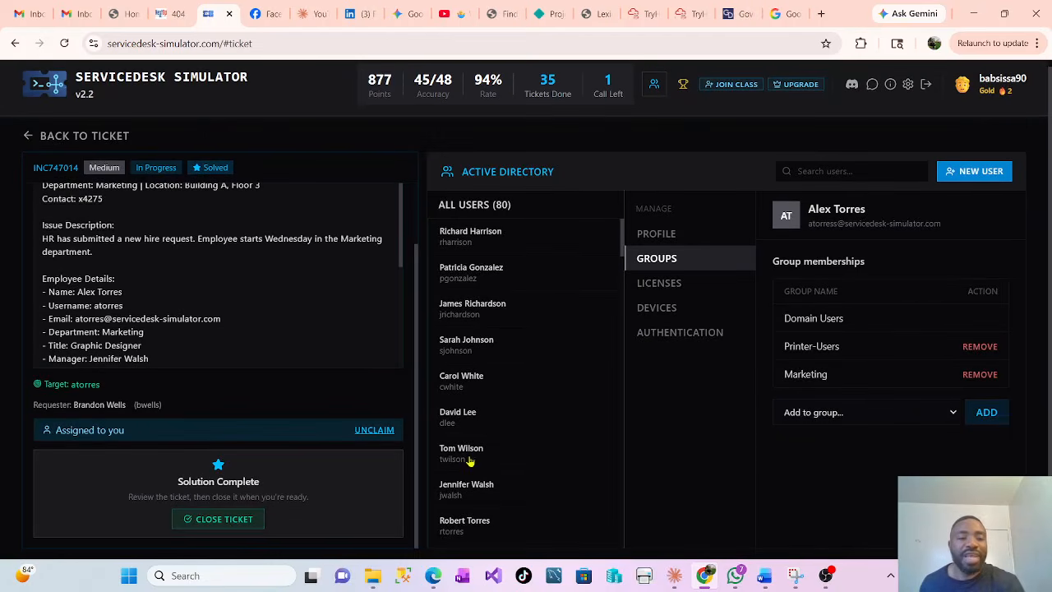
Close the ticket with the resolution note 'Ticket resolved', earning +22 points
click(234, 520)
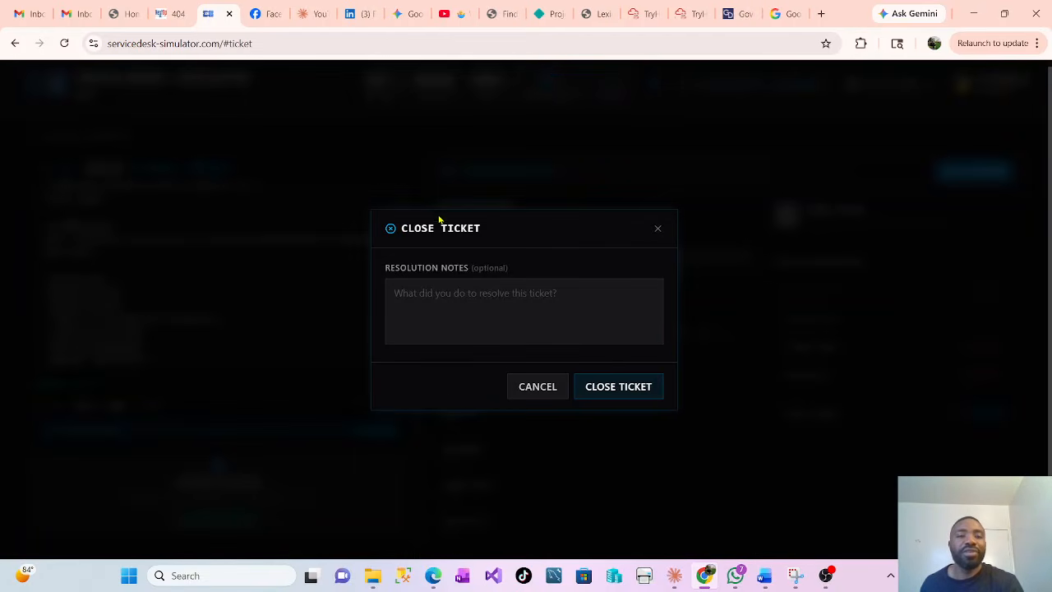
click(429, 302)
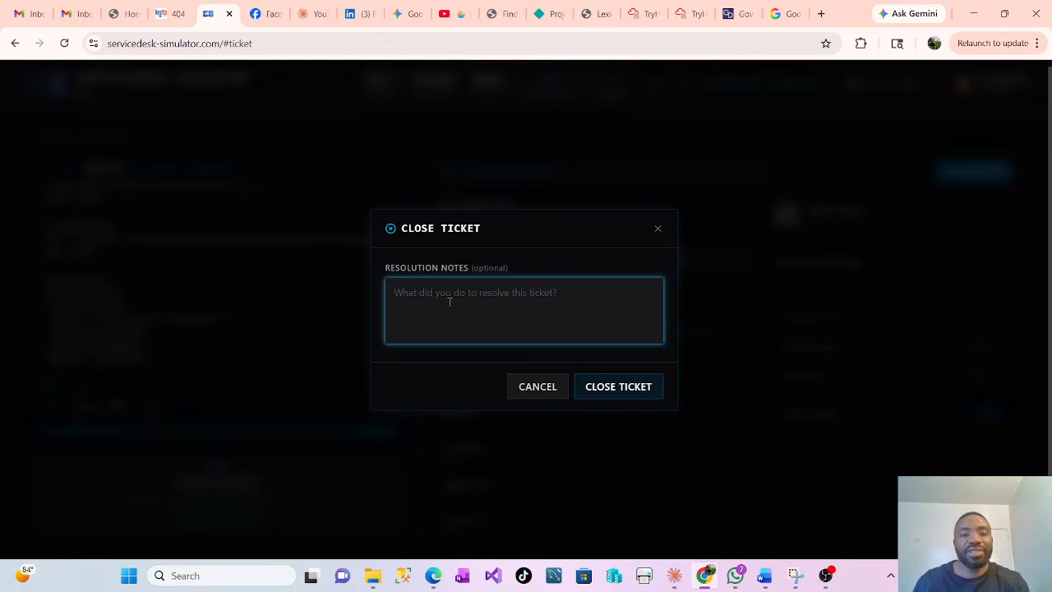
click(459, 308)
text(Ti)
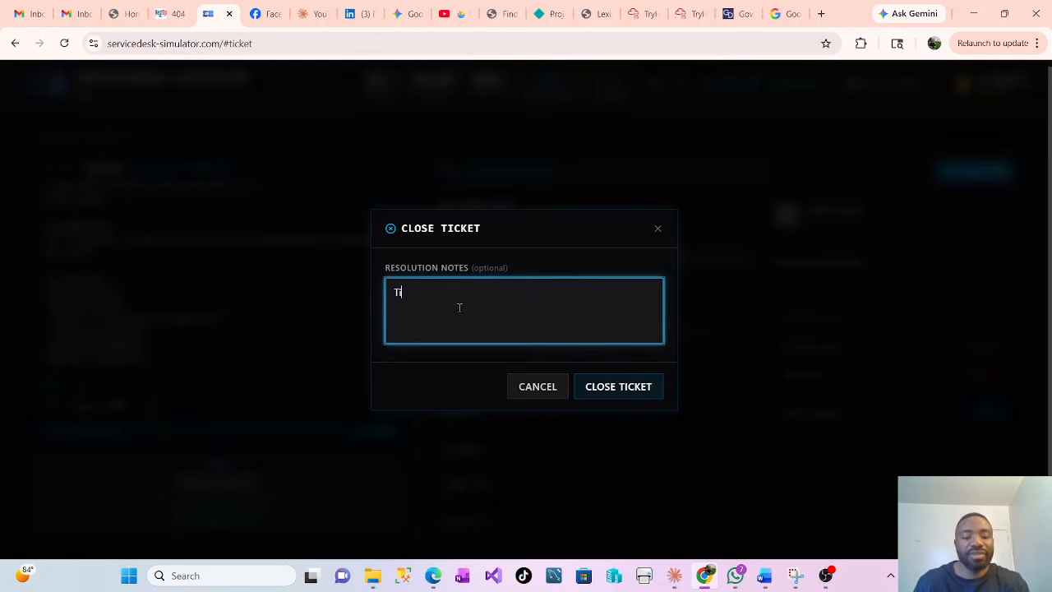
text(cket r)
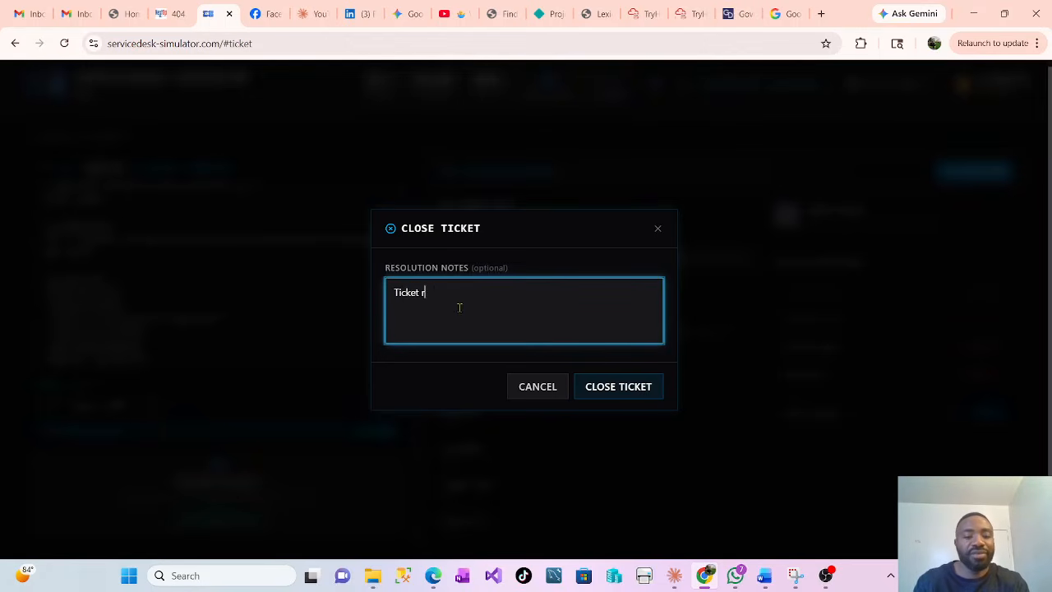
text(esol)
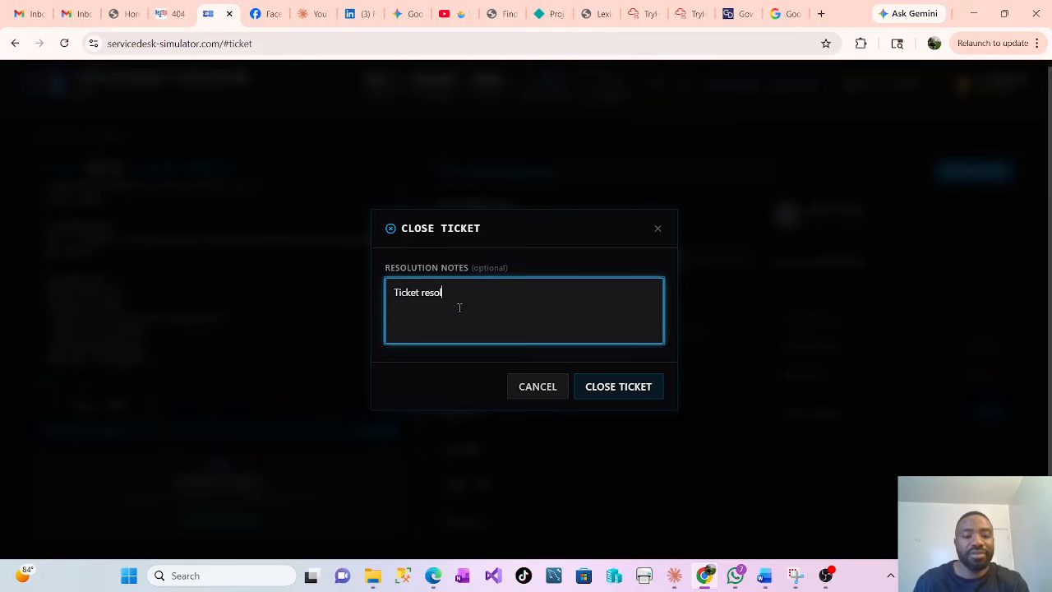
text(ved)
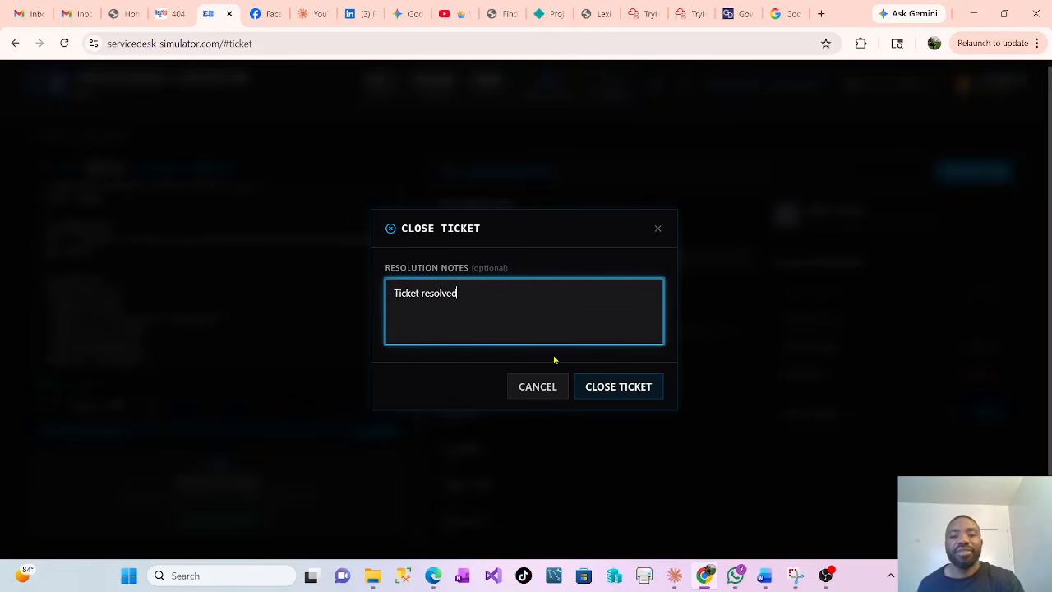
click(616, 387)
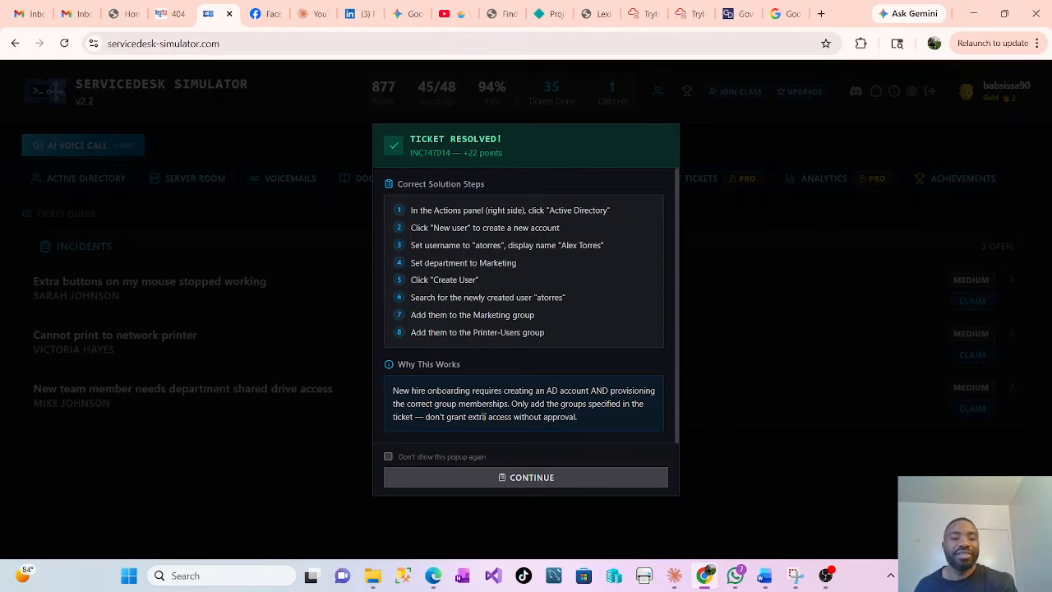
Dismiss the Ticket Resolved summary to return to the incident queue at 877 points
click(532, 481)
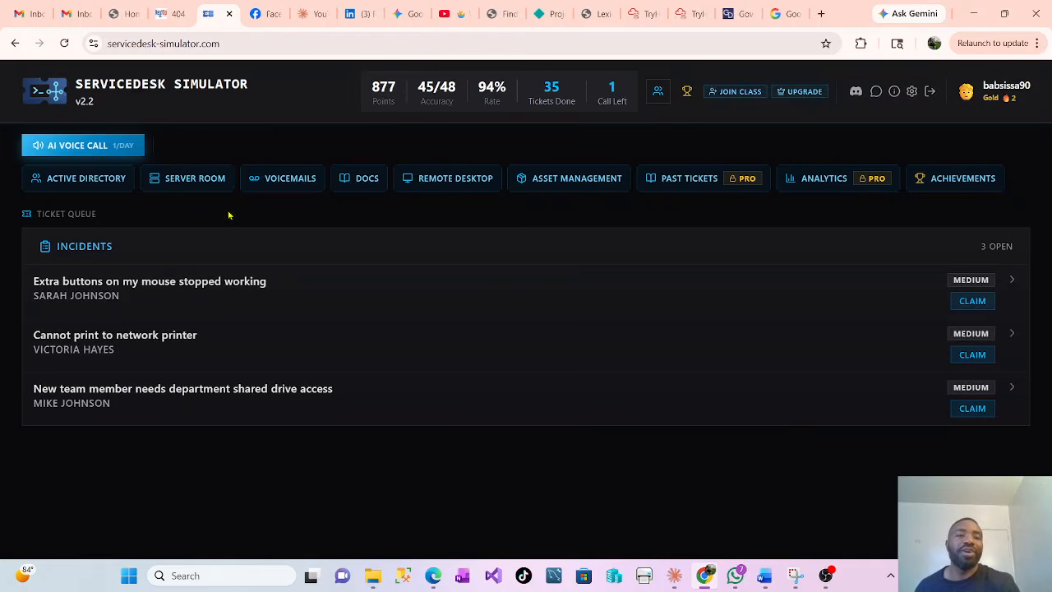
click(189, 184)
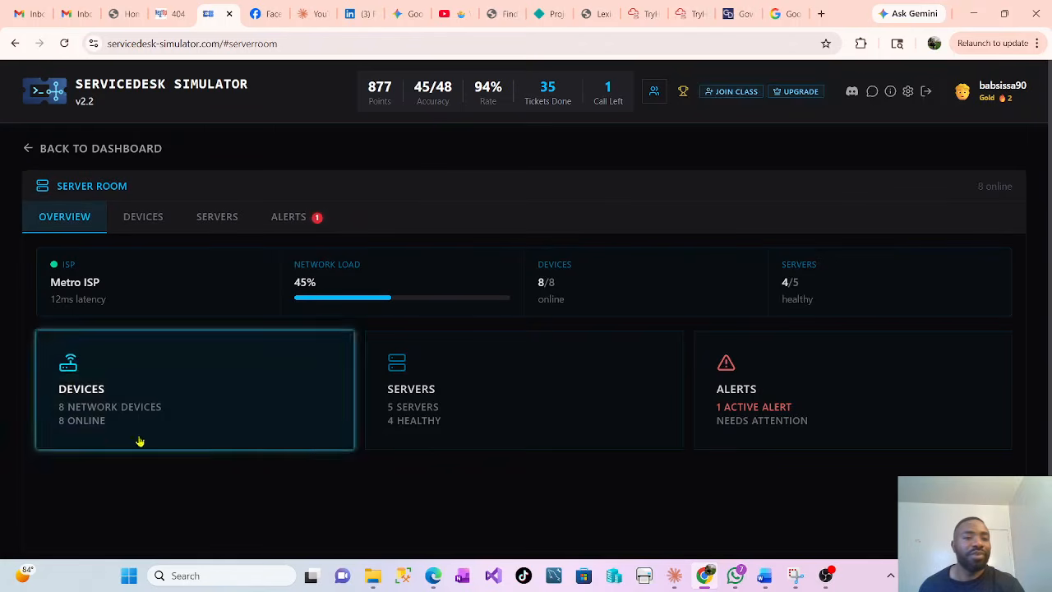
click(151, 216)
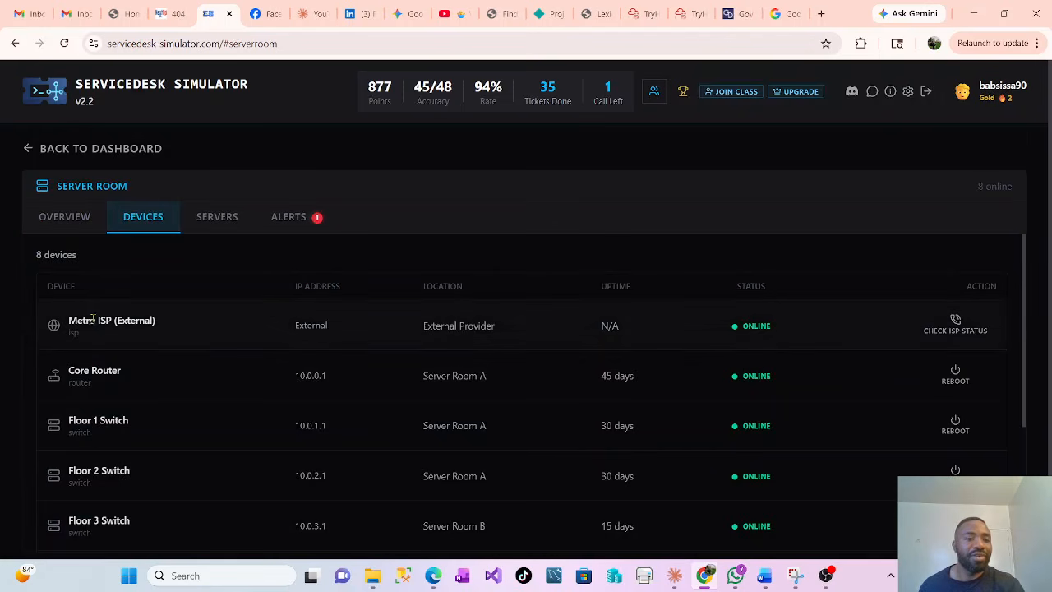
scroll(121, 417, down, 2)
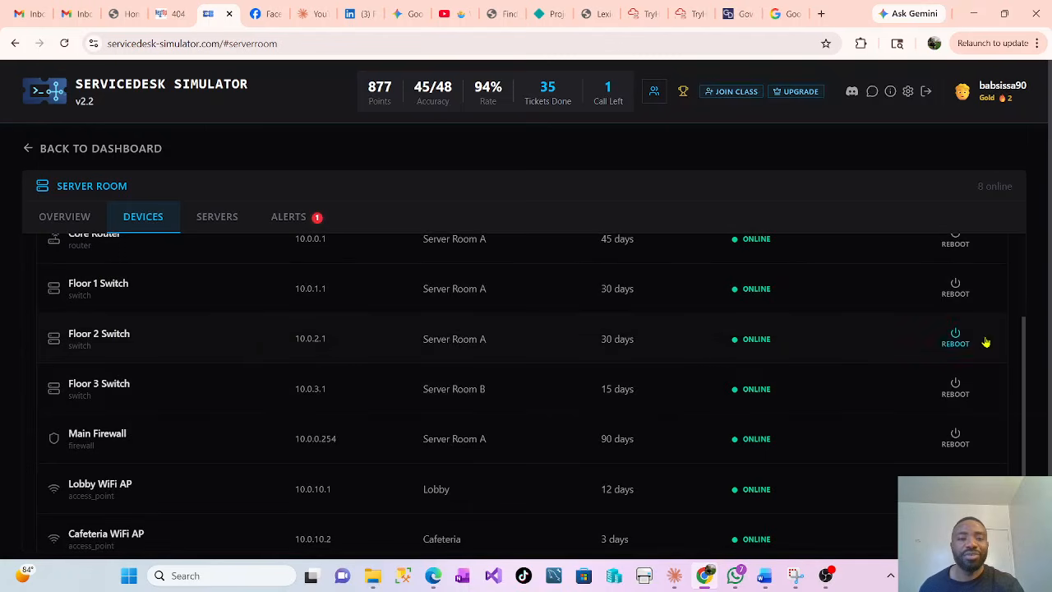
scroll(246, 313, up, 2)
click(222, 222)
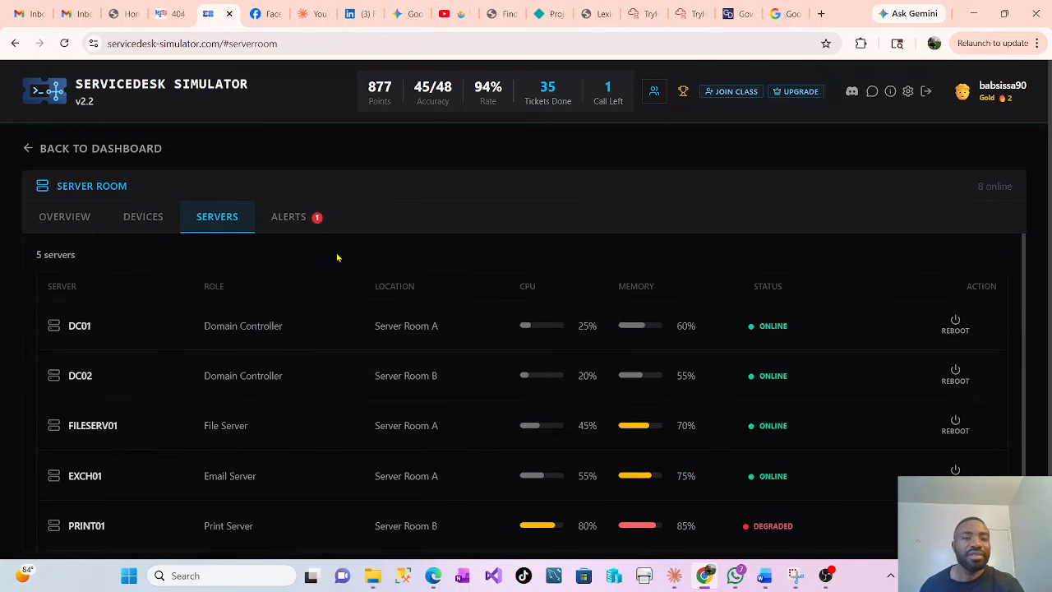
click(289, 217)
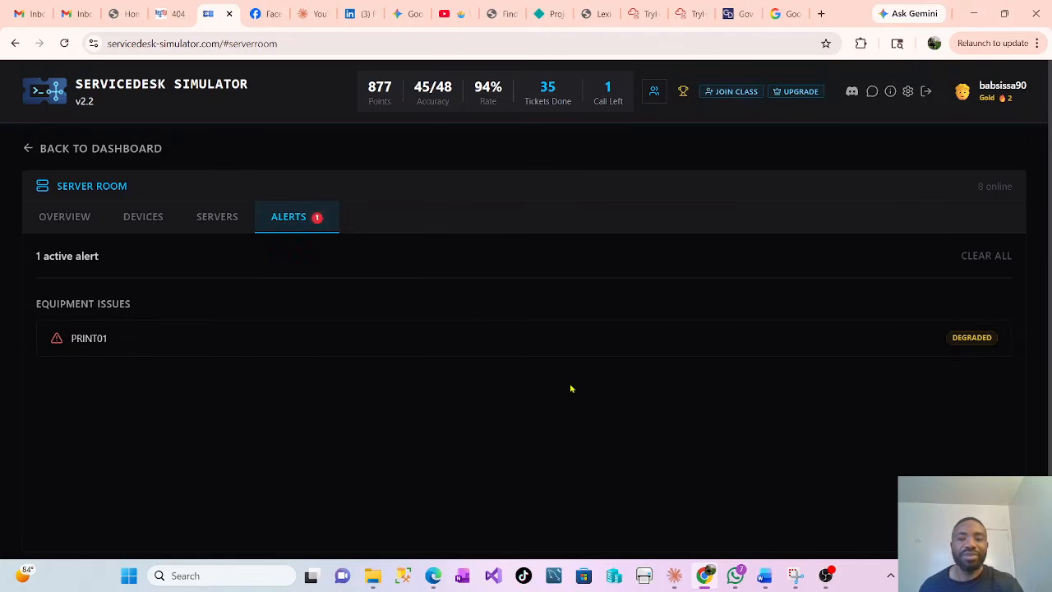
click(124, 149)
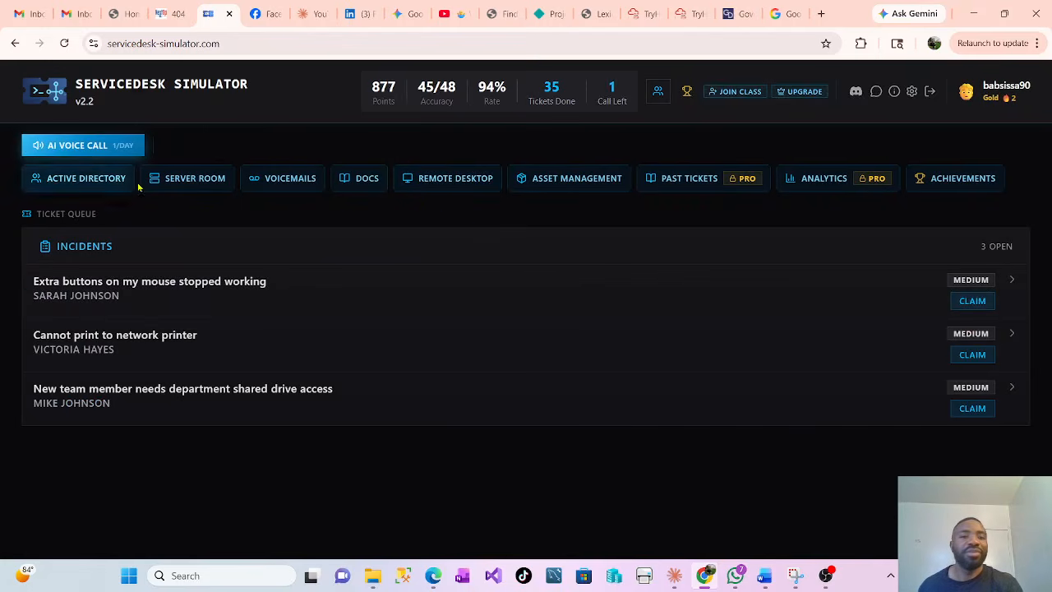
click(457, 185)
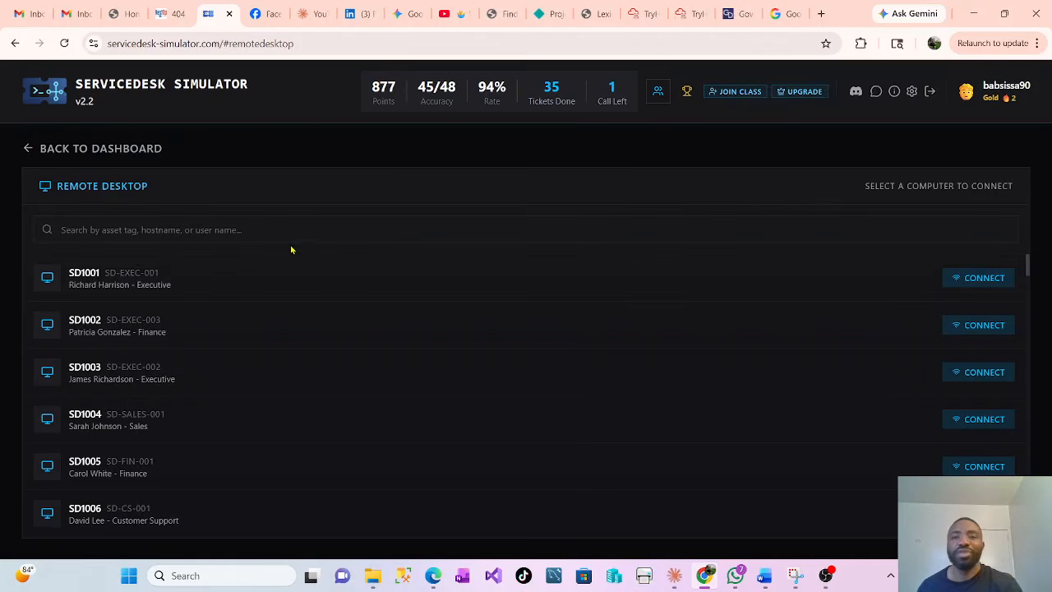
click(33, 148)
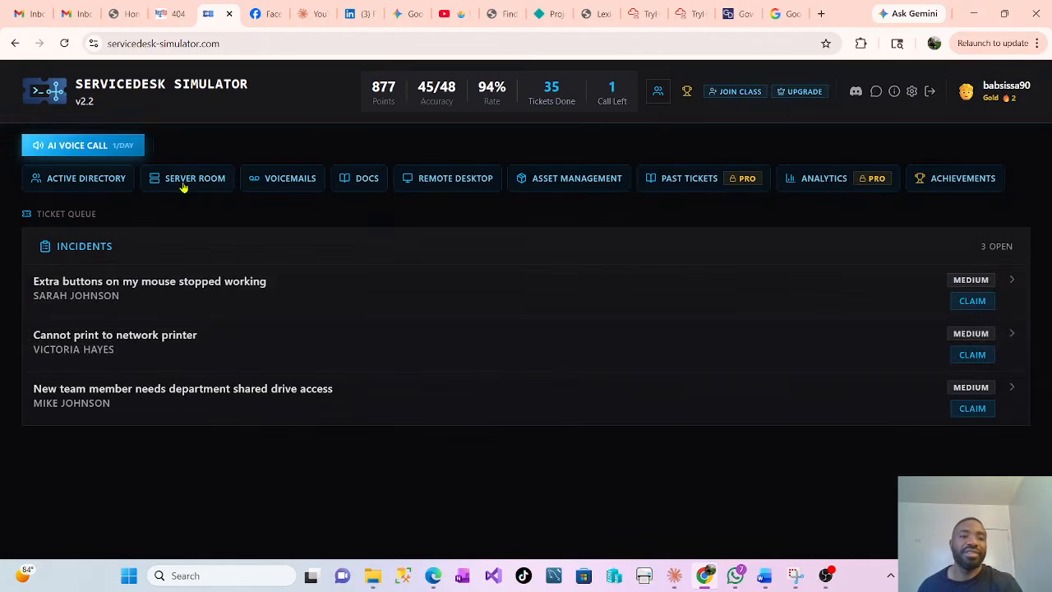